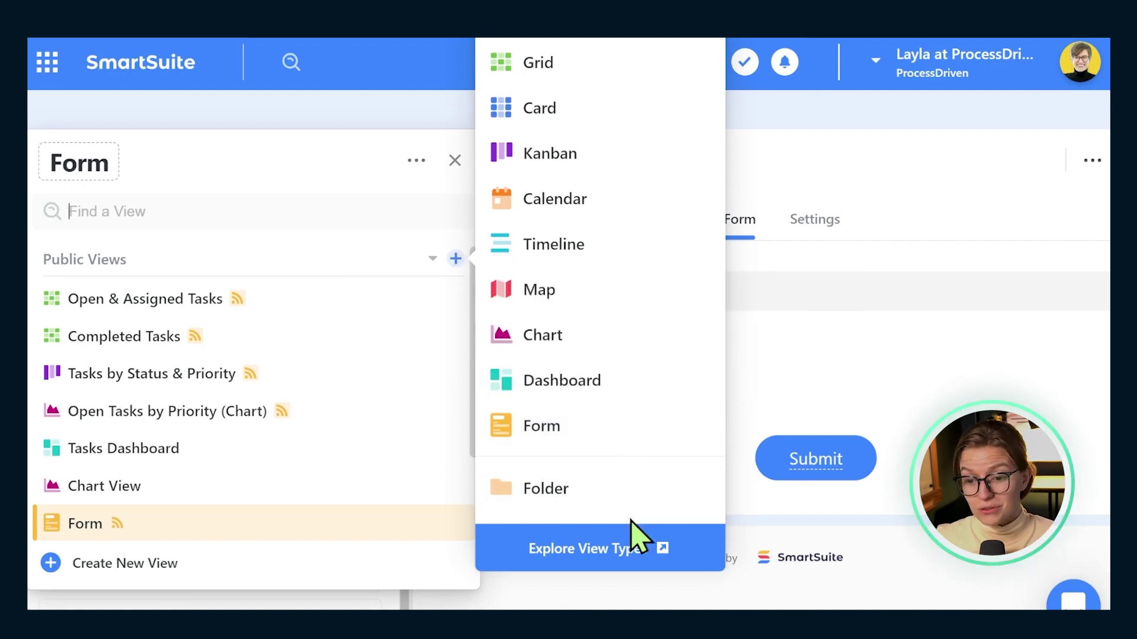
Create a folder named Client Views among the public views and move the Form view into it
click(540, 495)
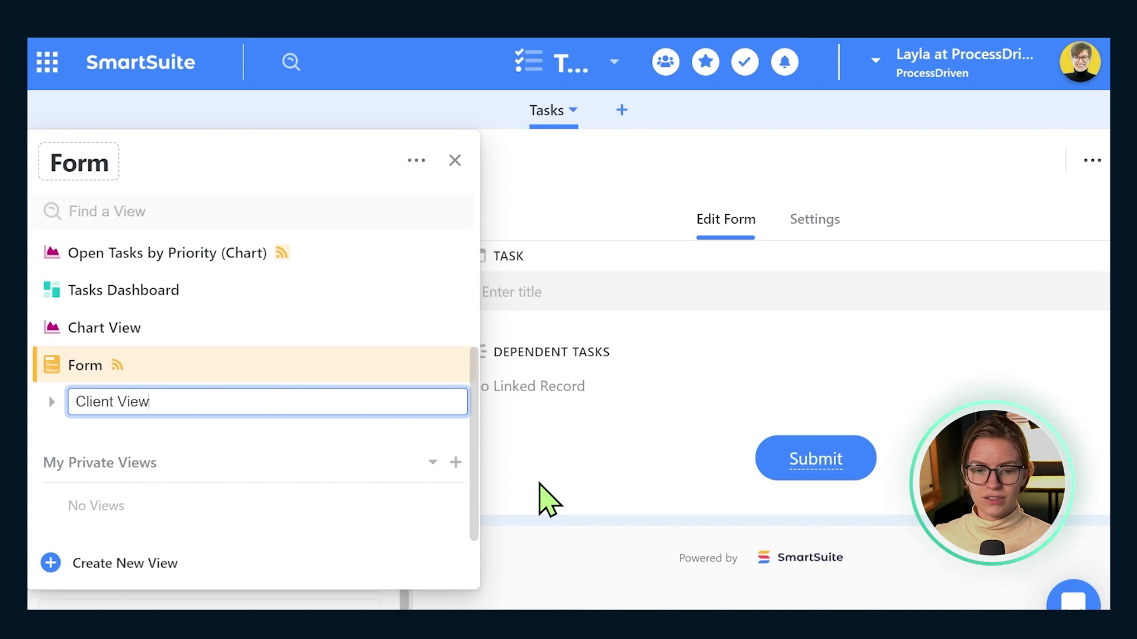
text(s)
key(Return)
click(51, 402)
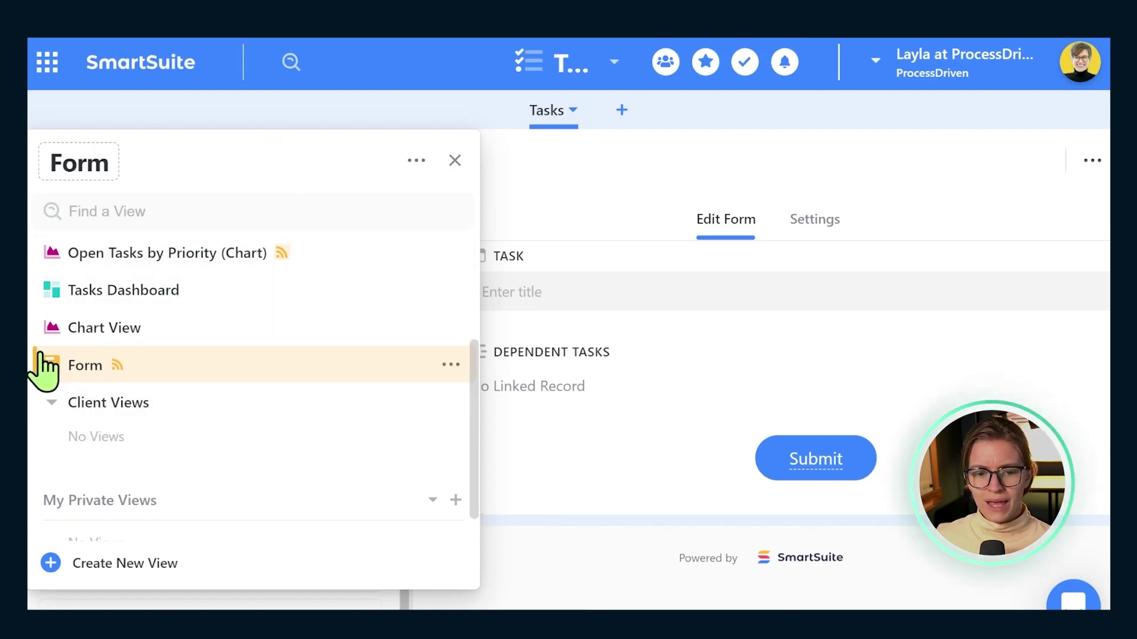
drag(44, 370, 122, 414)
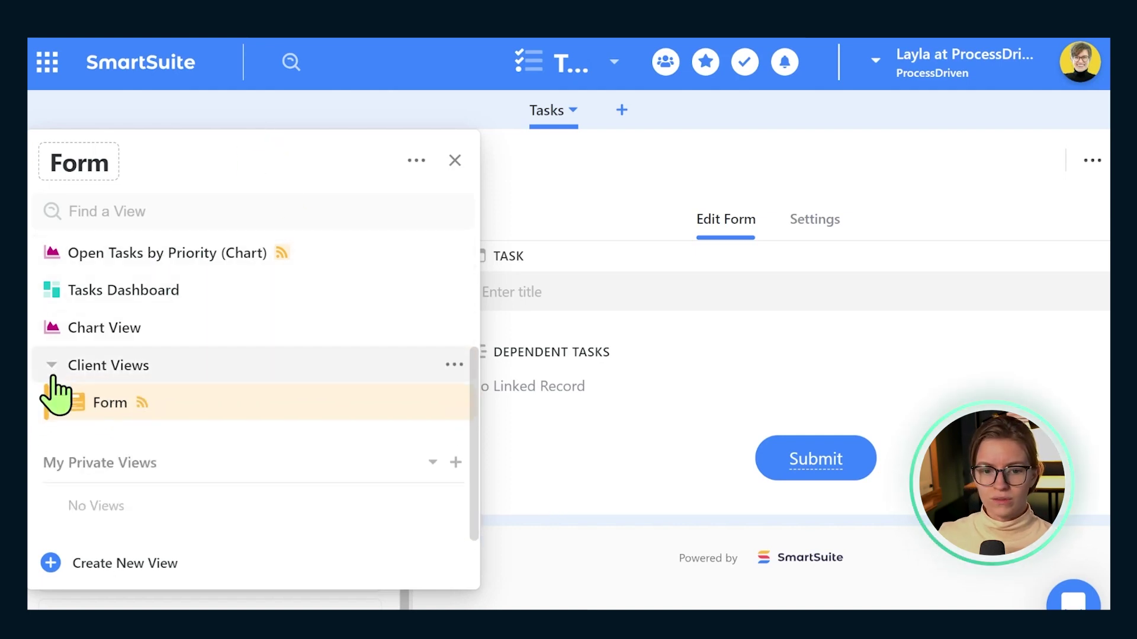
click(52, 365)
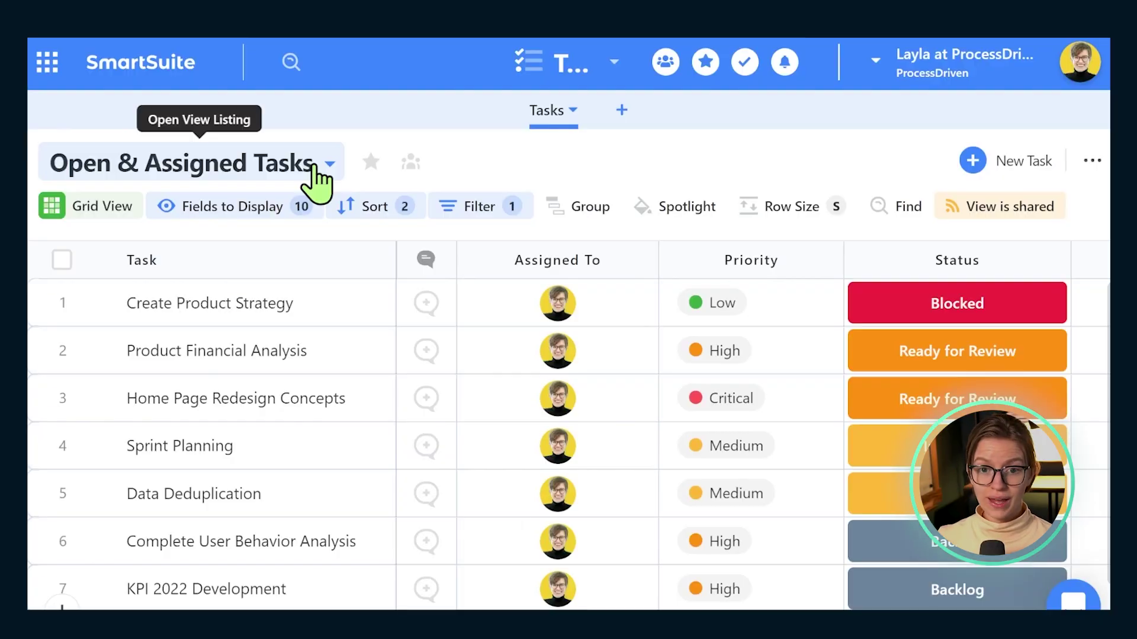
Create a new public Kanban view named Sales Department for the Tasks table
click(317, 182)
click(481, 259)
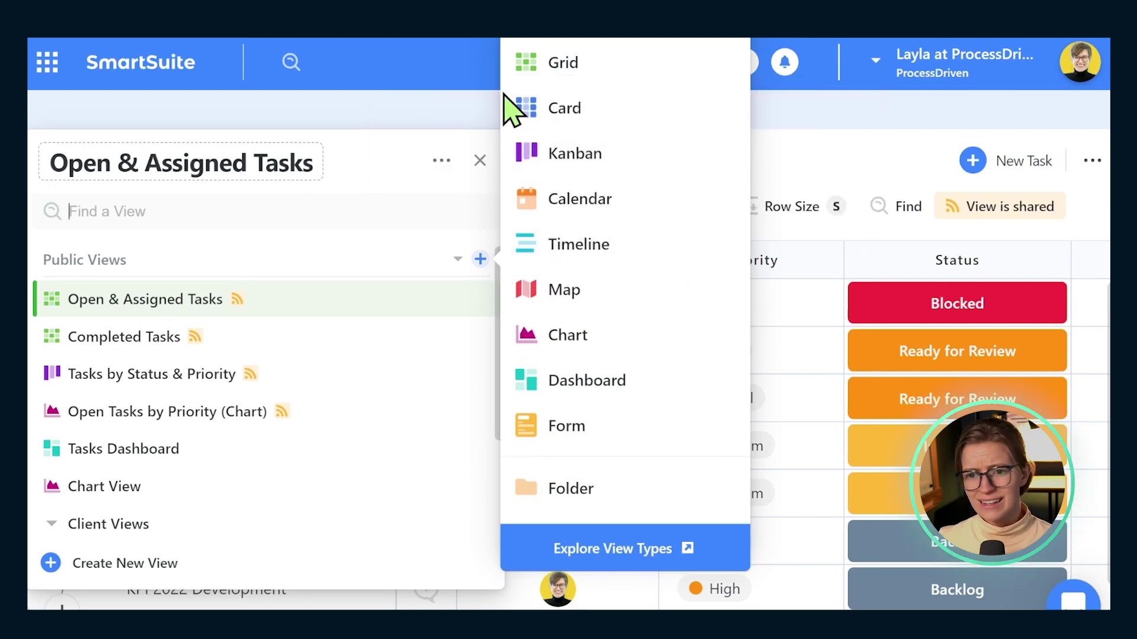
click(495, 52)
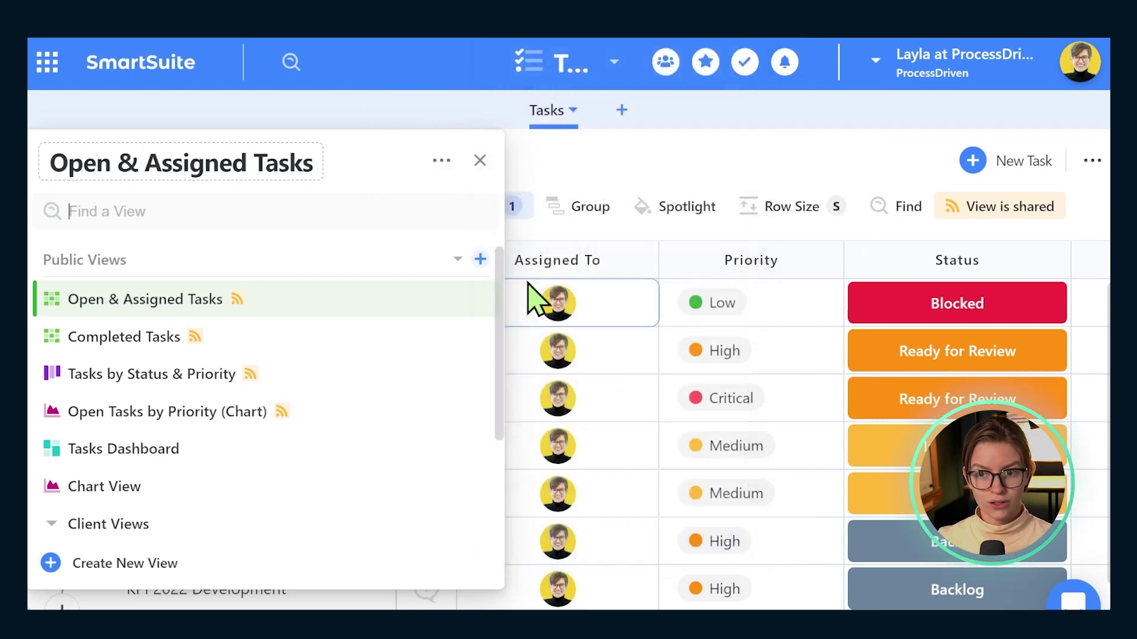
click(480, 259)
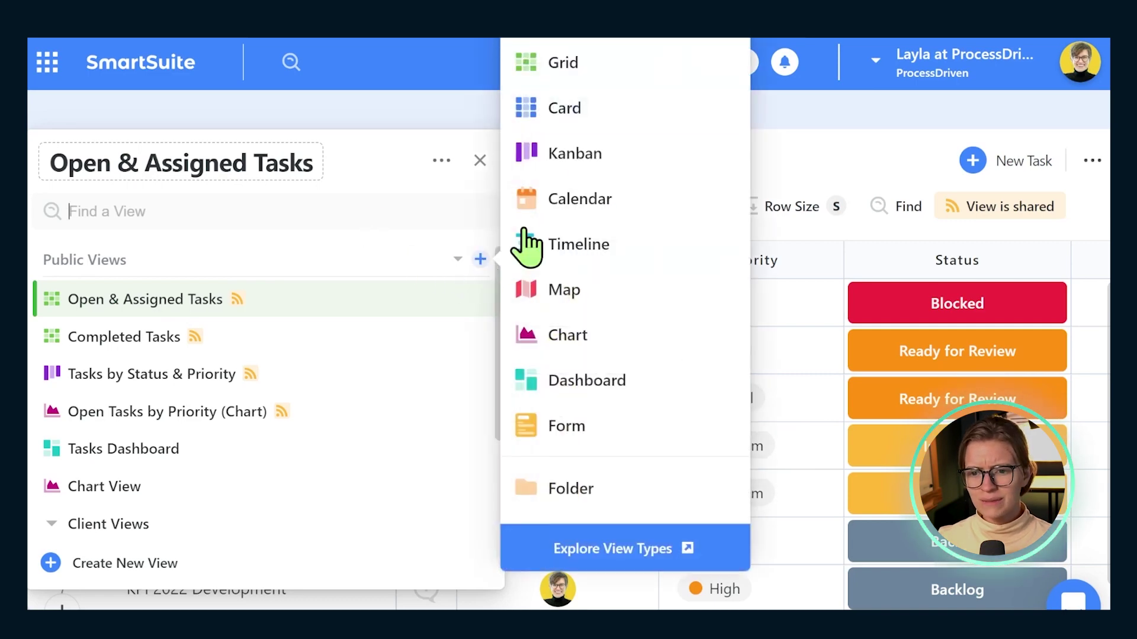
click(567, 153)
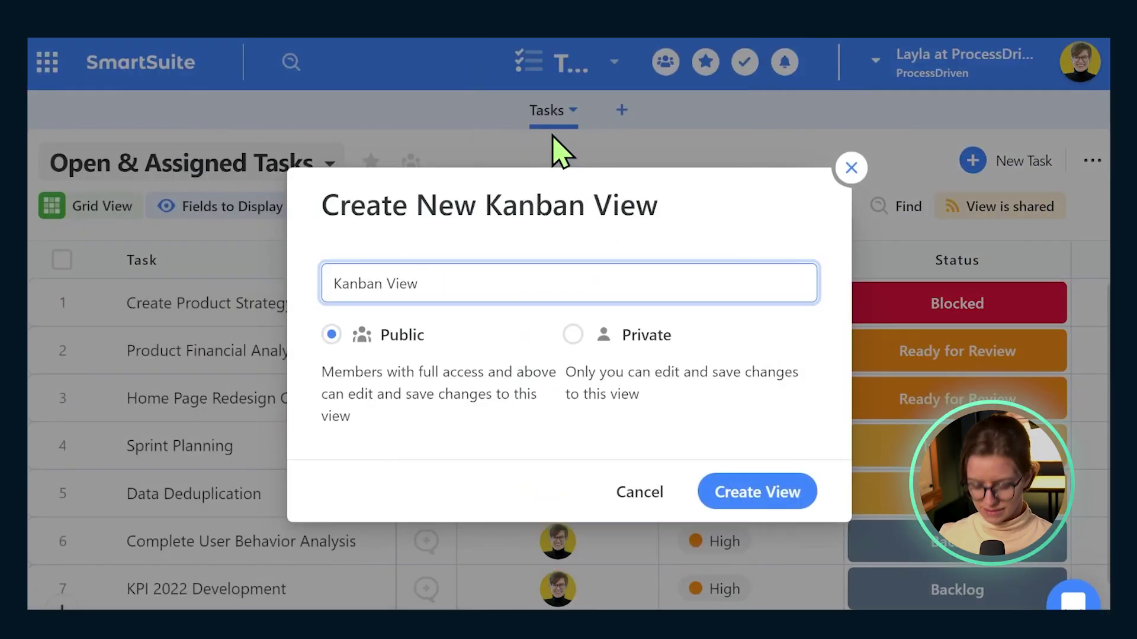
key(ctrl+a)
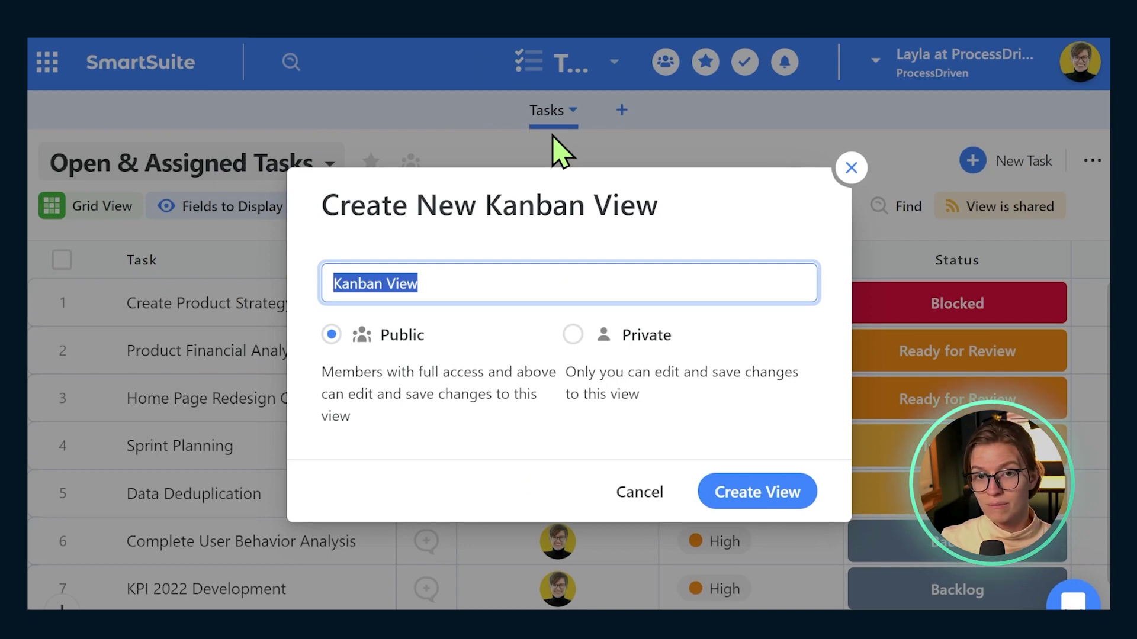
text(Sales Department)
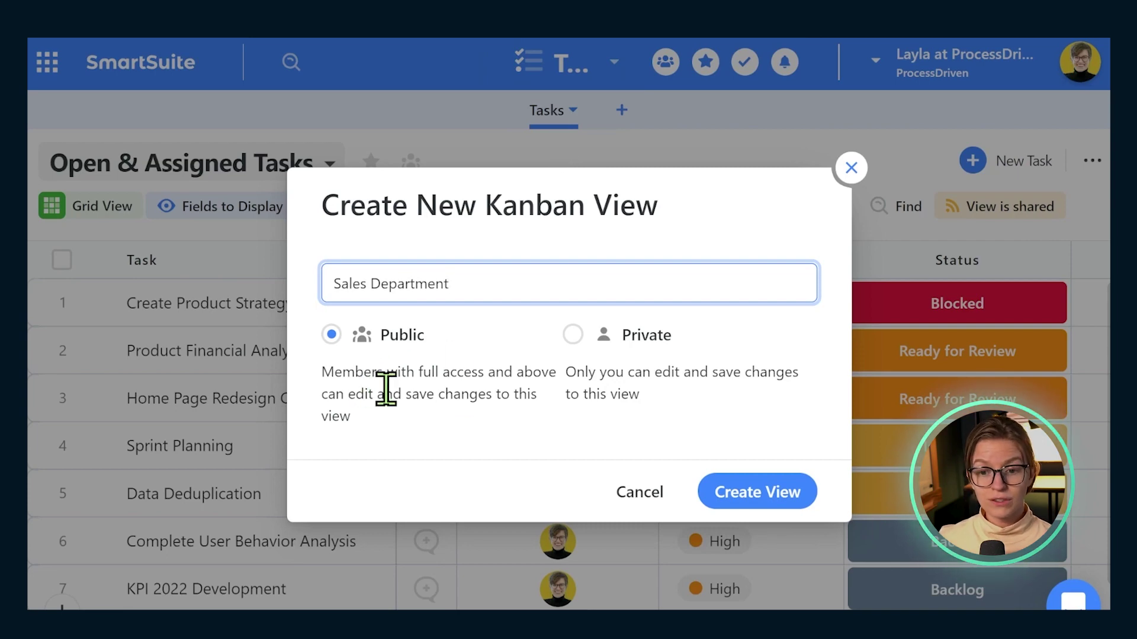
click(762, 487)
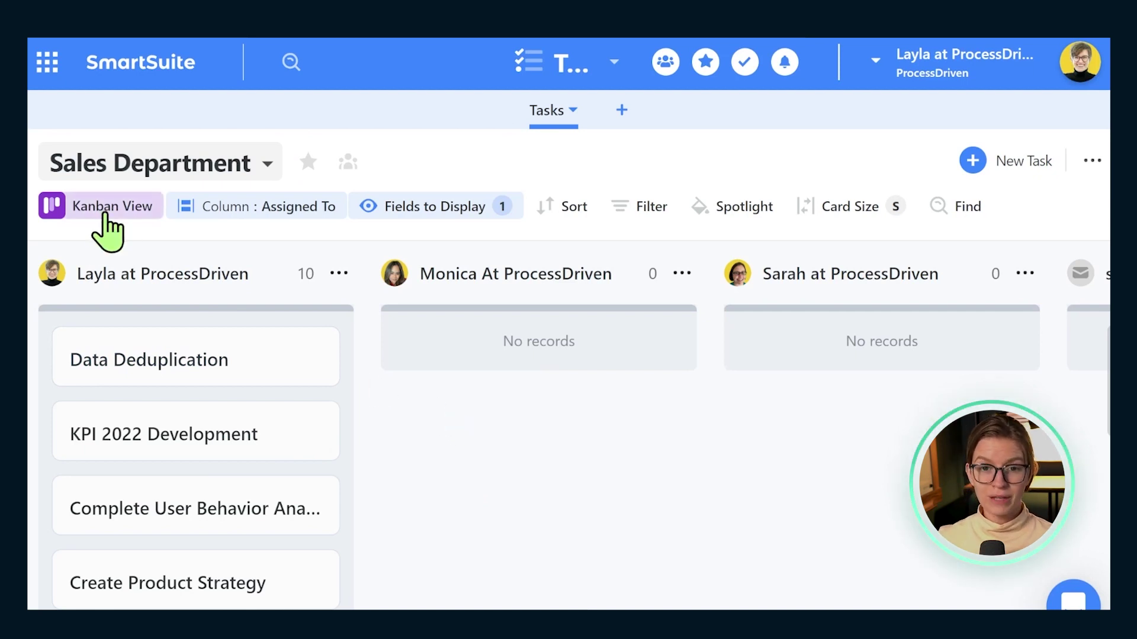
Group the Kanban columns of the Sales Department view by Status
click(200, 208)
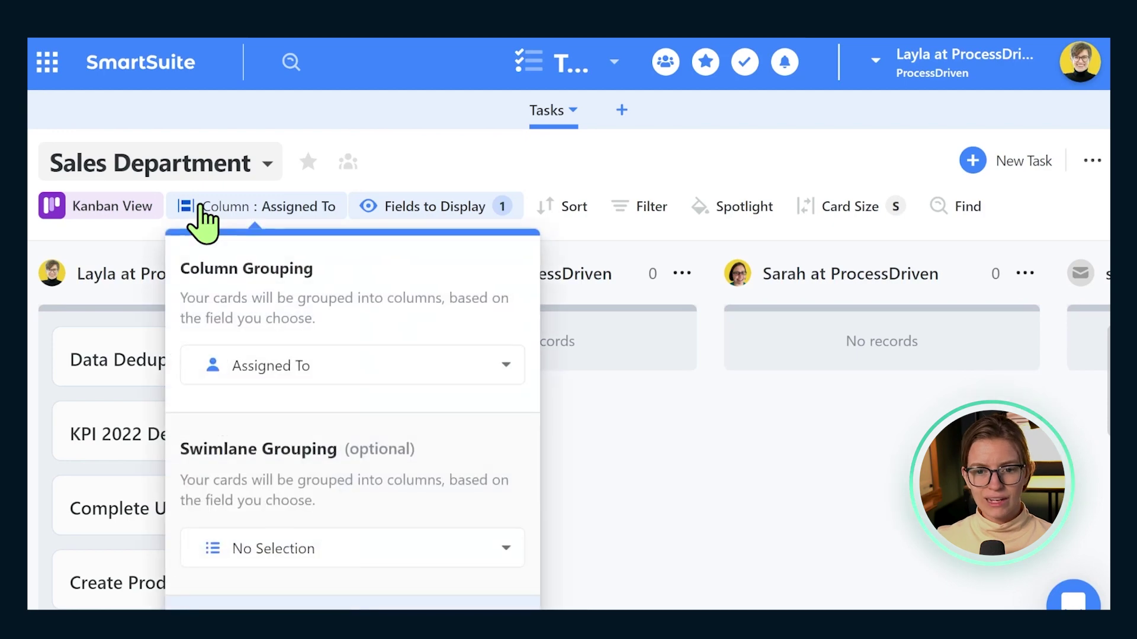
click(361, 382)
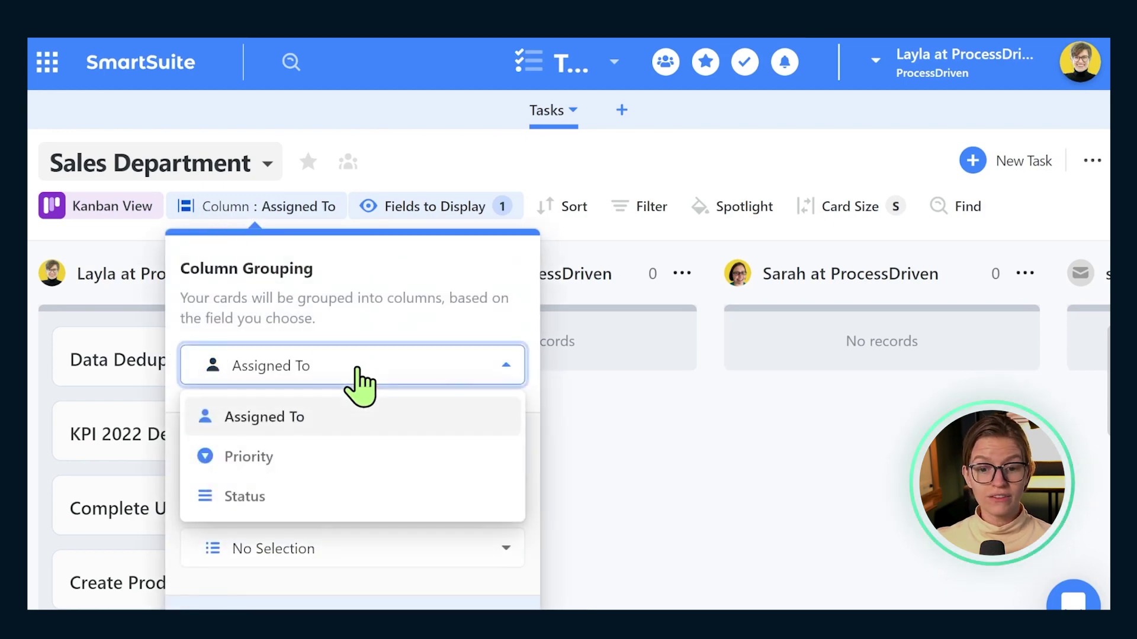
click(281, 503)
click(629, 529)
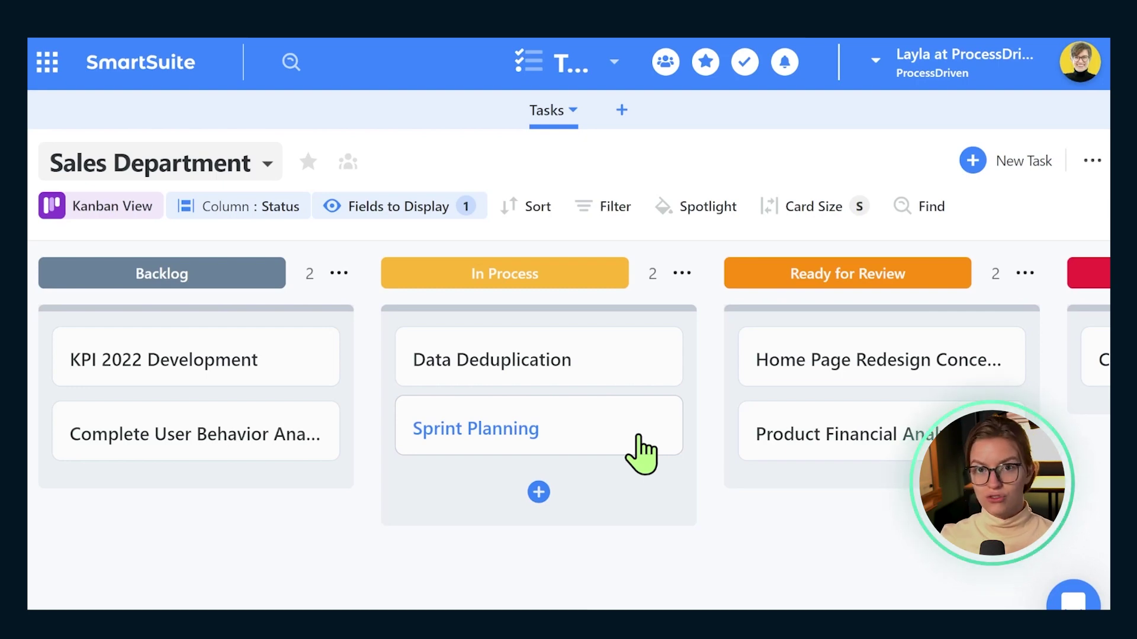
Open the KPI 2022 Development task and examine its fields from Tags down to the end of the record
click(134, 370)
scroll(436, 330, down, 5)
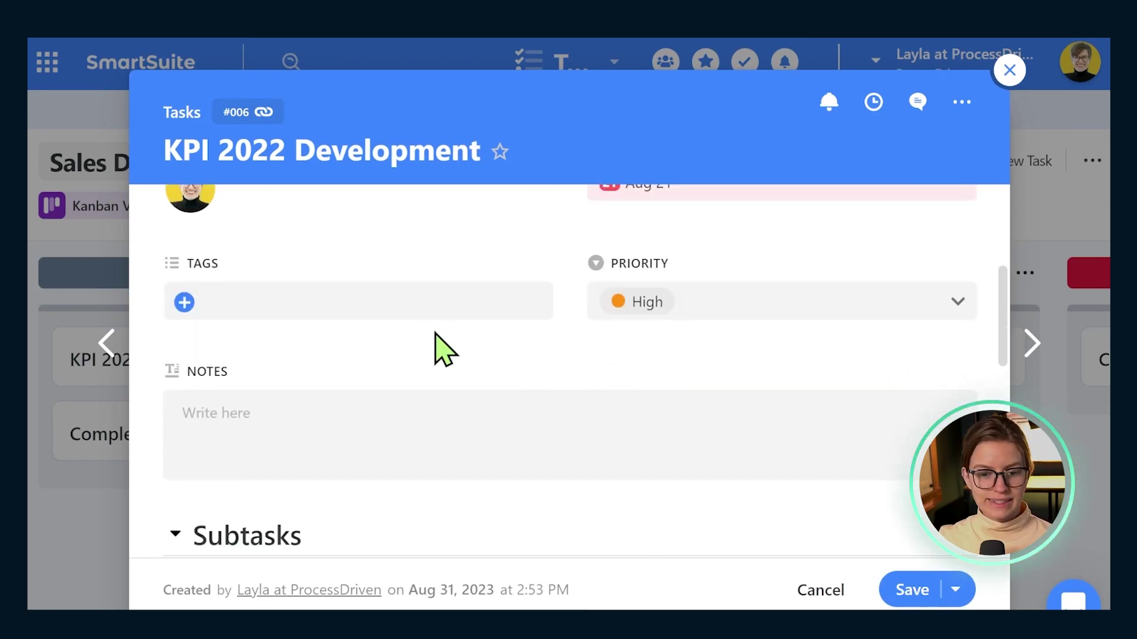
scroll(436, 347, down, 3)
scroll(408, 355, up, 5)
click(184, 388)
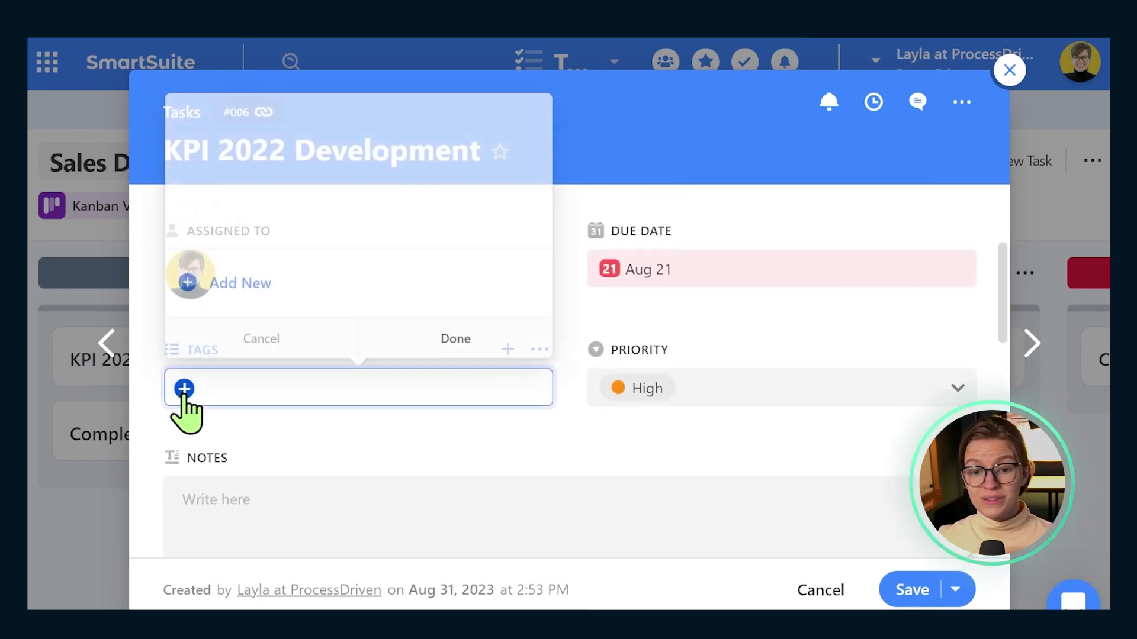
click(157, 439)
scroll(157, 439, down, 10)
scroll(161, 449, down, 2)
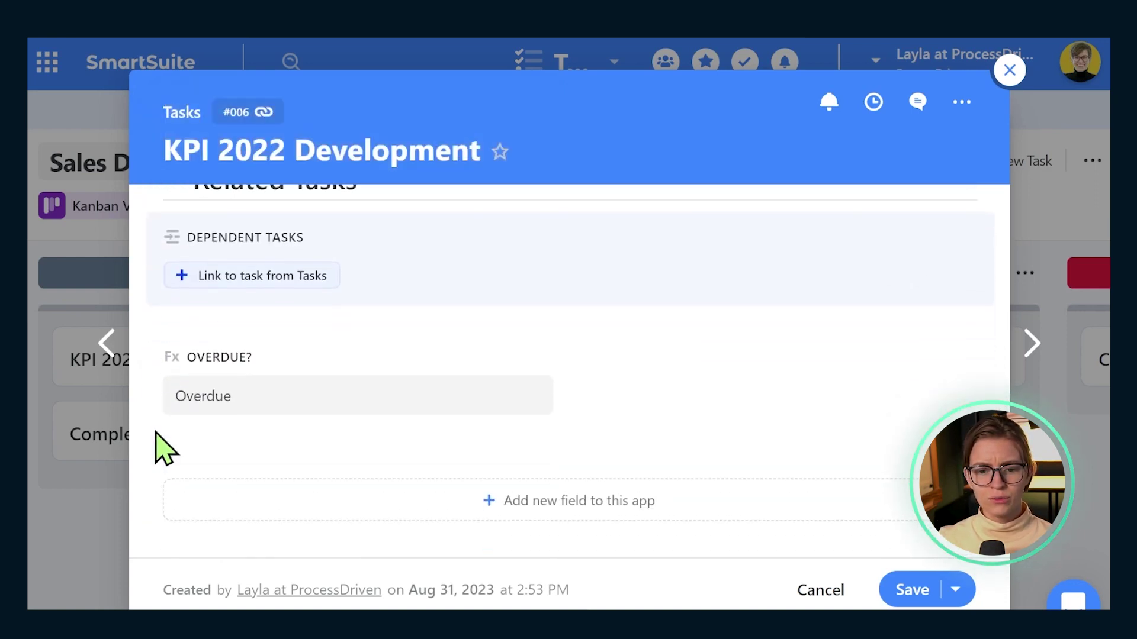
Start a new Multiple Select field for the app with the choices Marketing, Sales, Fulfillment and Operations
click(374, 510)
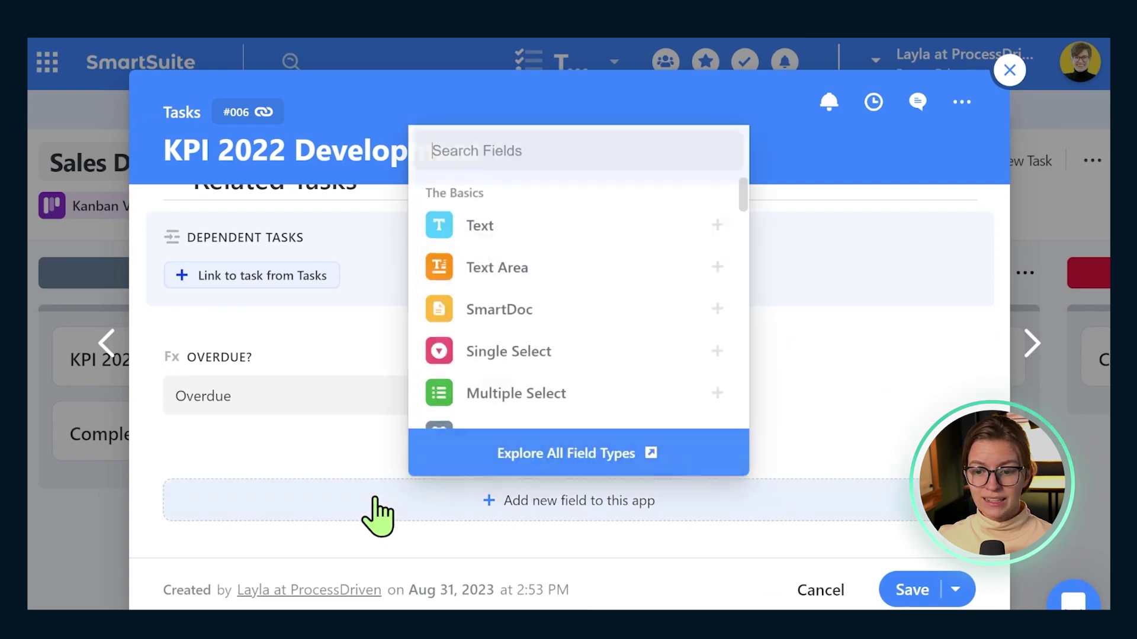
text(mu)
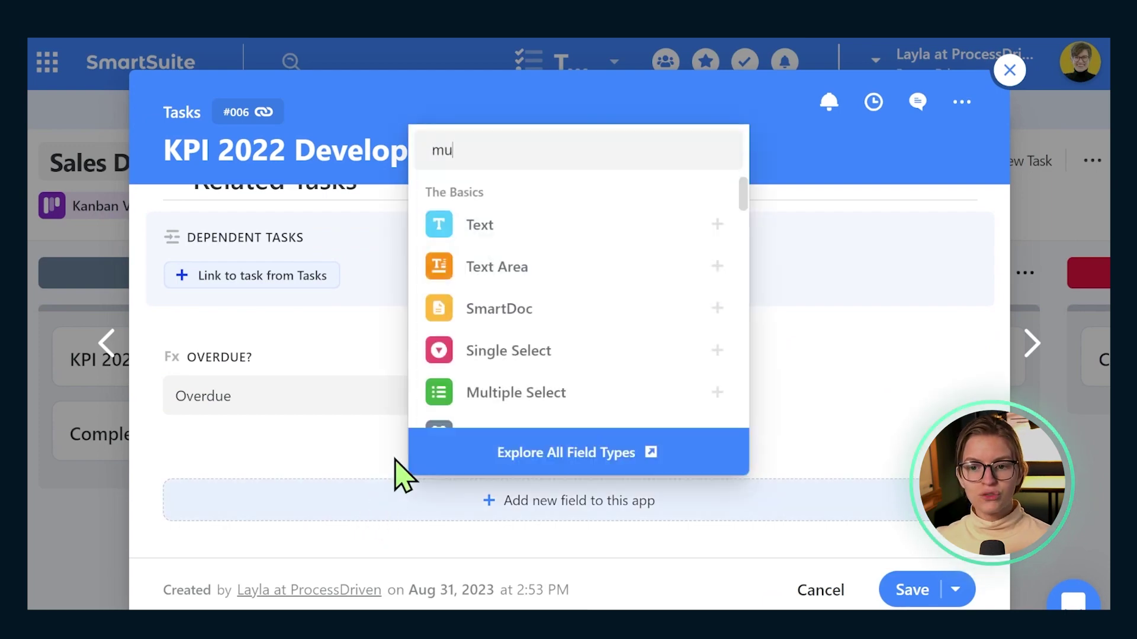
text(l)
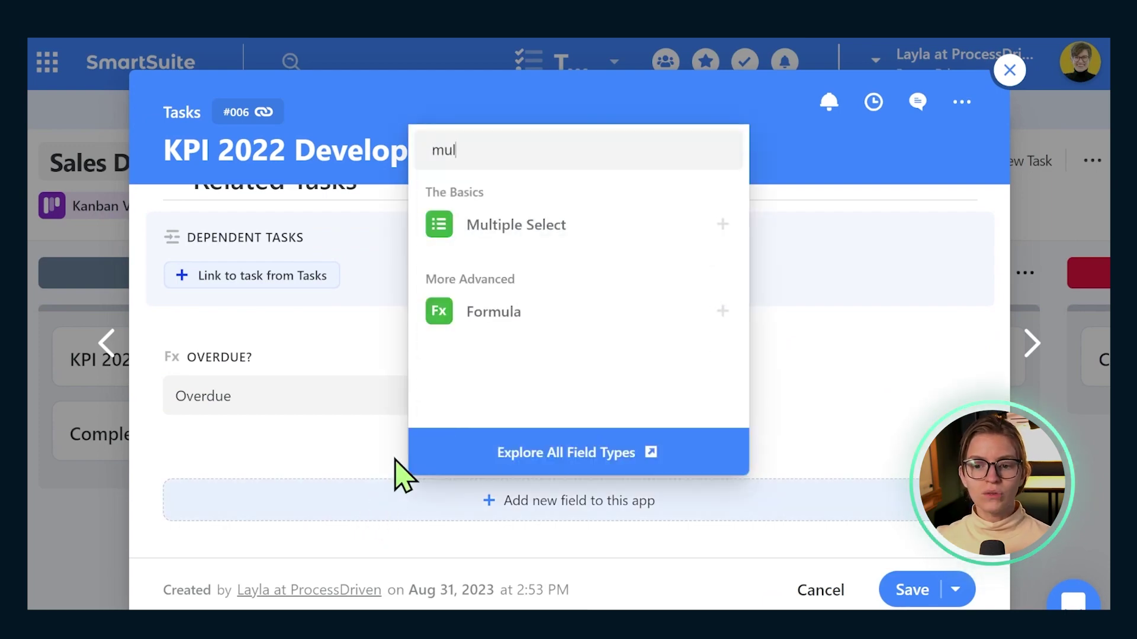
click(486, 238)
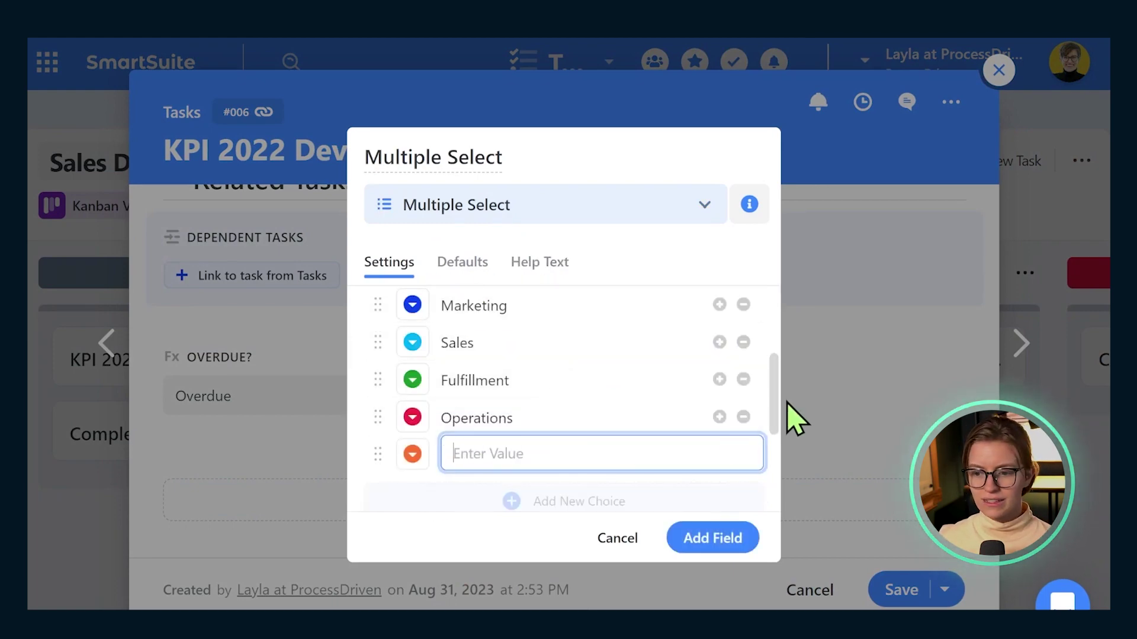
Set the field's display format to Colored Pill, disallow user-created choices, require an entry, and add the field
scroll(773, 376, up, 5)
click(685, 379)
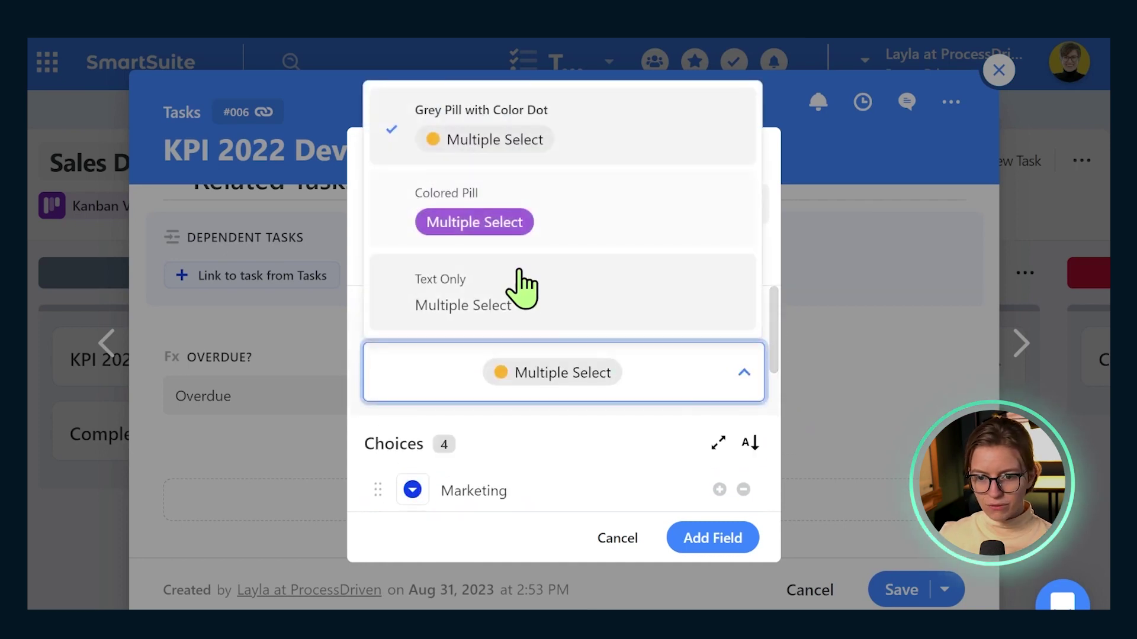
click(512, 234)
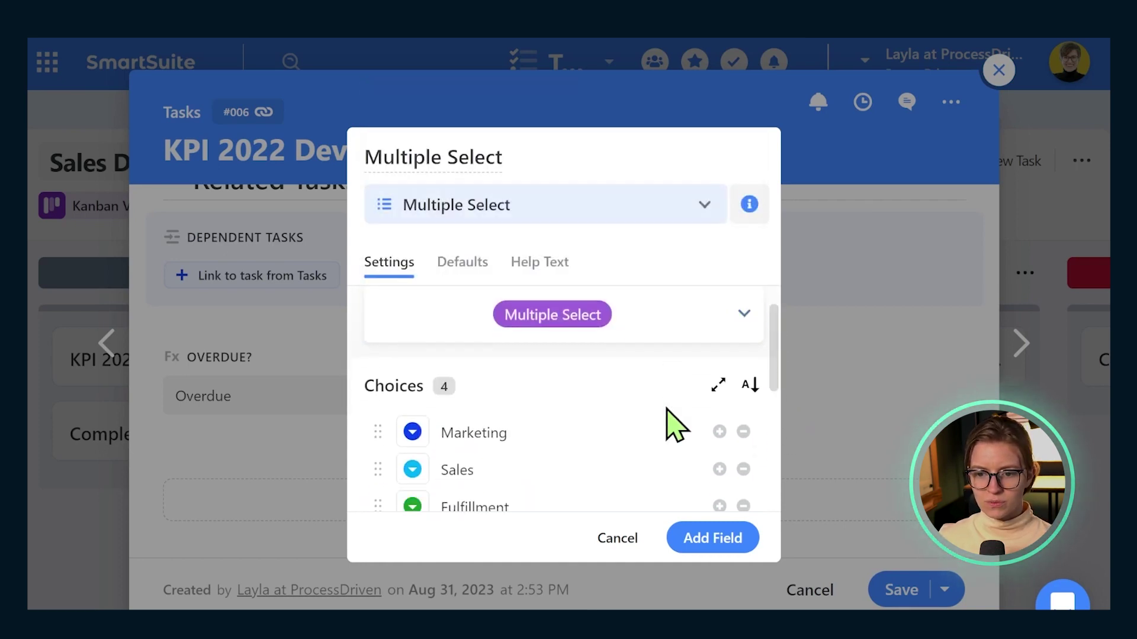
scroll(673, 420, down, 5)
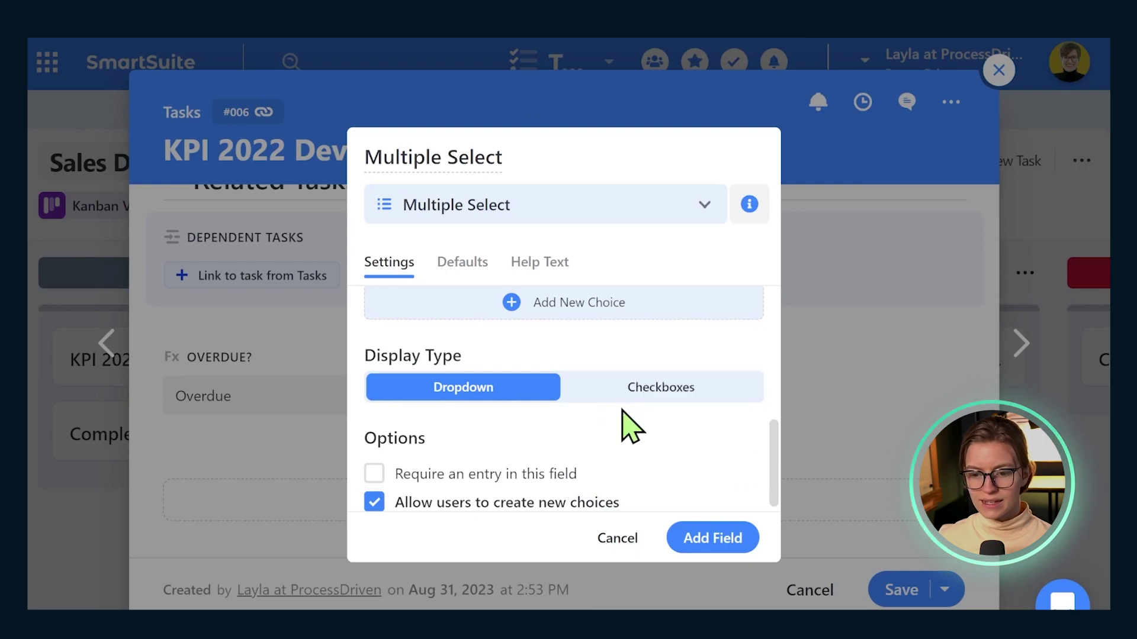
scroll(556, 444, down, 1)
click(425, 493)
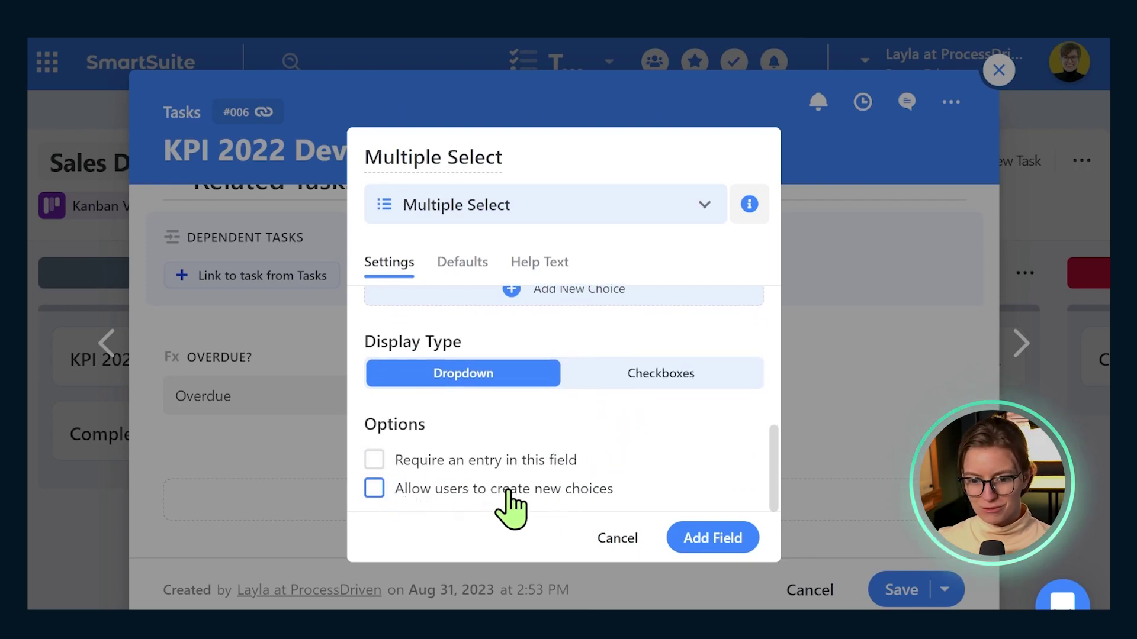
click(524, 461)
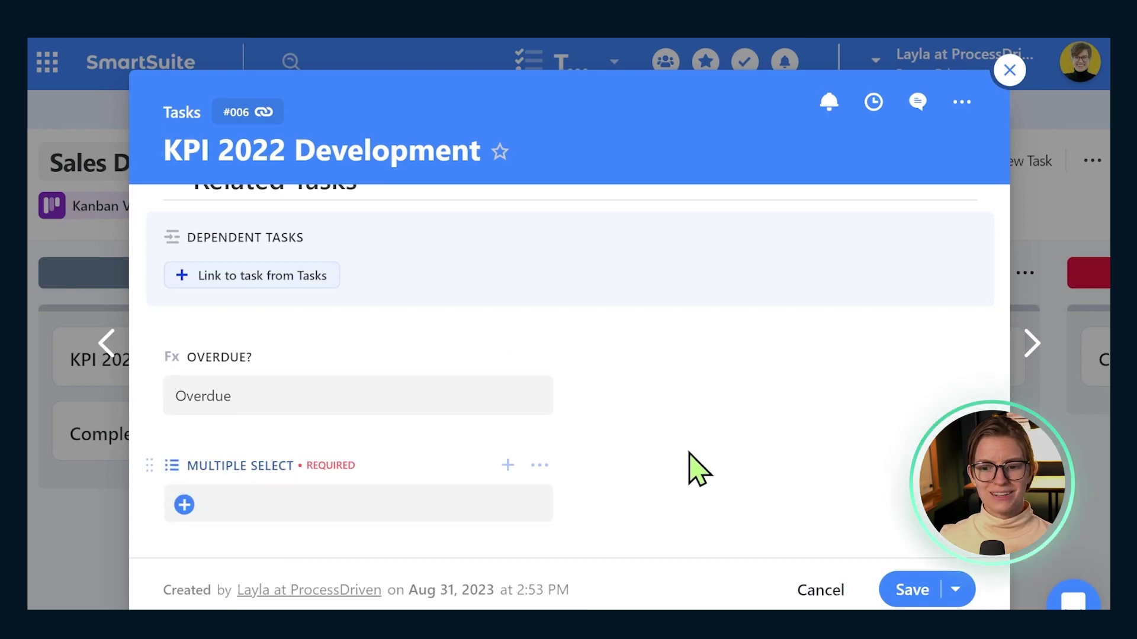
Rename the new Multiple Select field to Department and update it
click(539, 466)
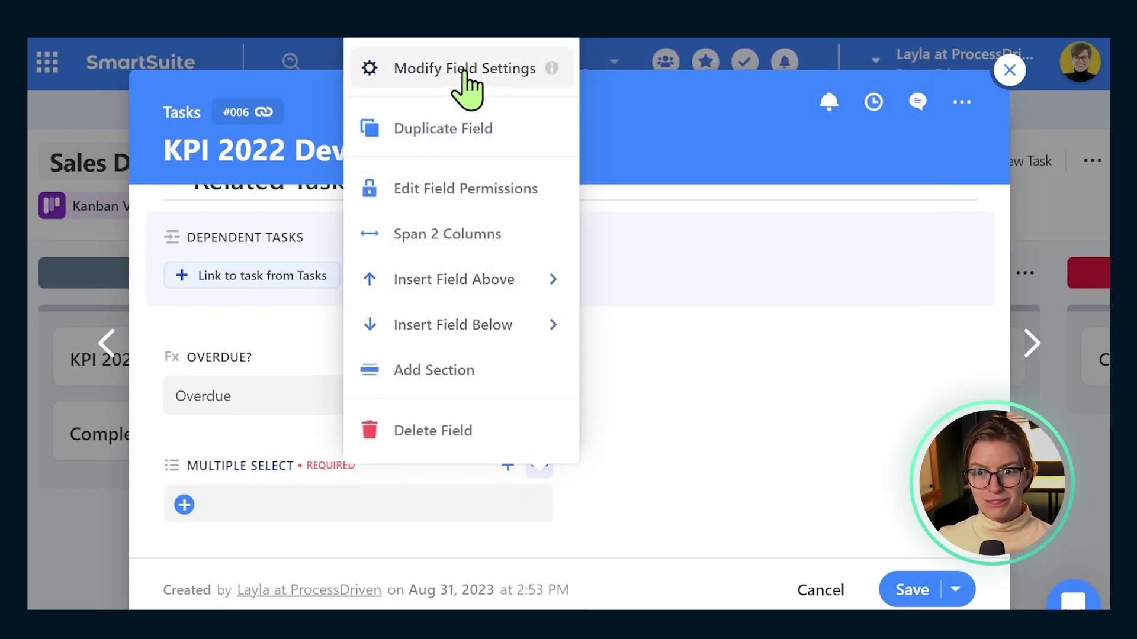
click(463, 69)
triple_click(463, 156)
text(Dep)
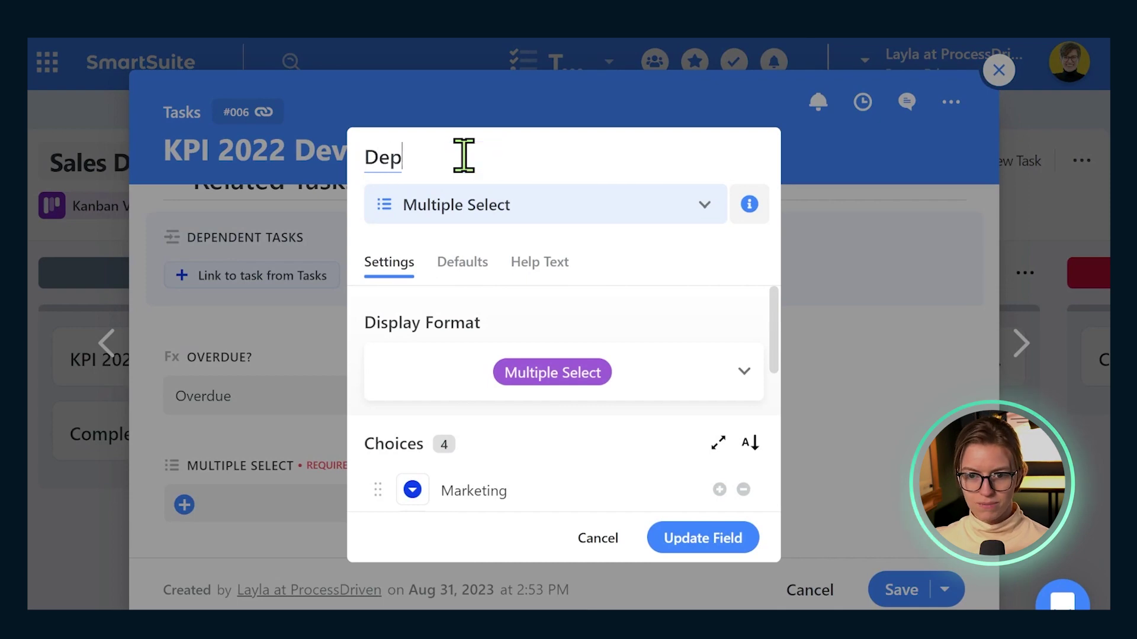
text(artment)
click(666, 533)
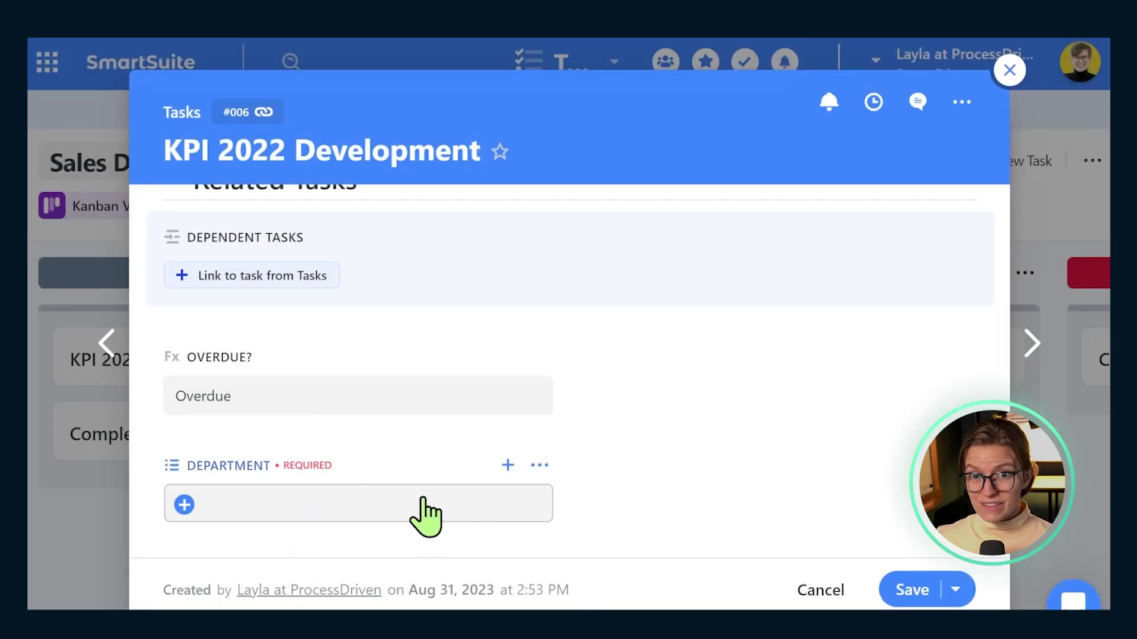
Set the KPI 2022 Development task's Department to Sales and save the task
click(188, 508)
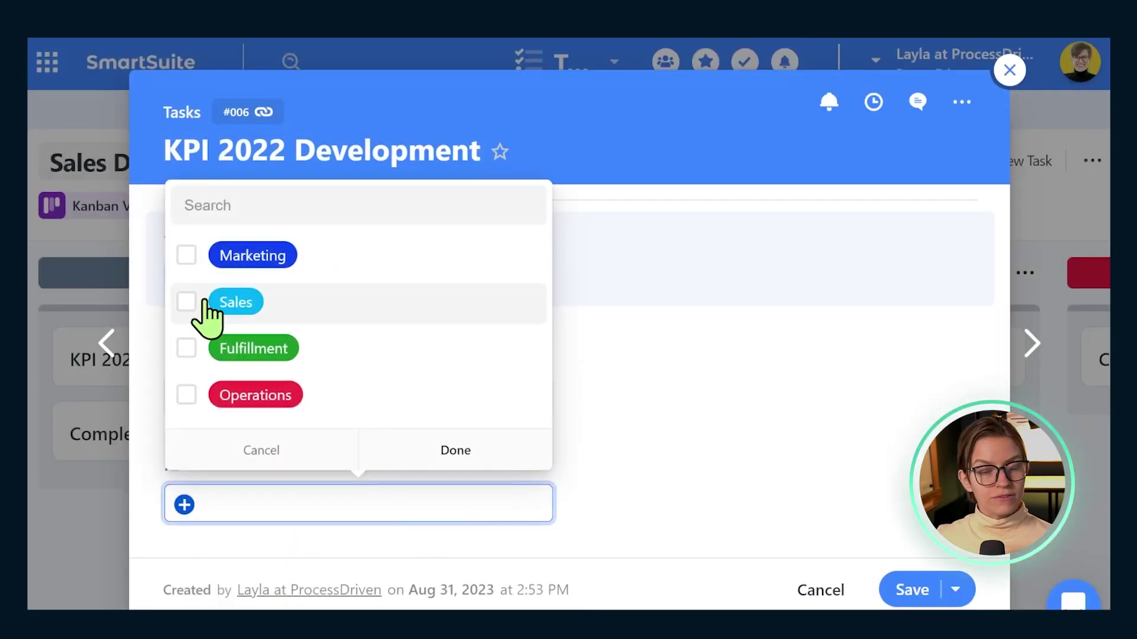
click(186, 301)
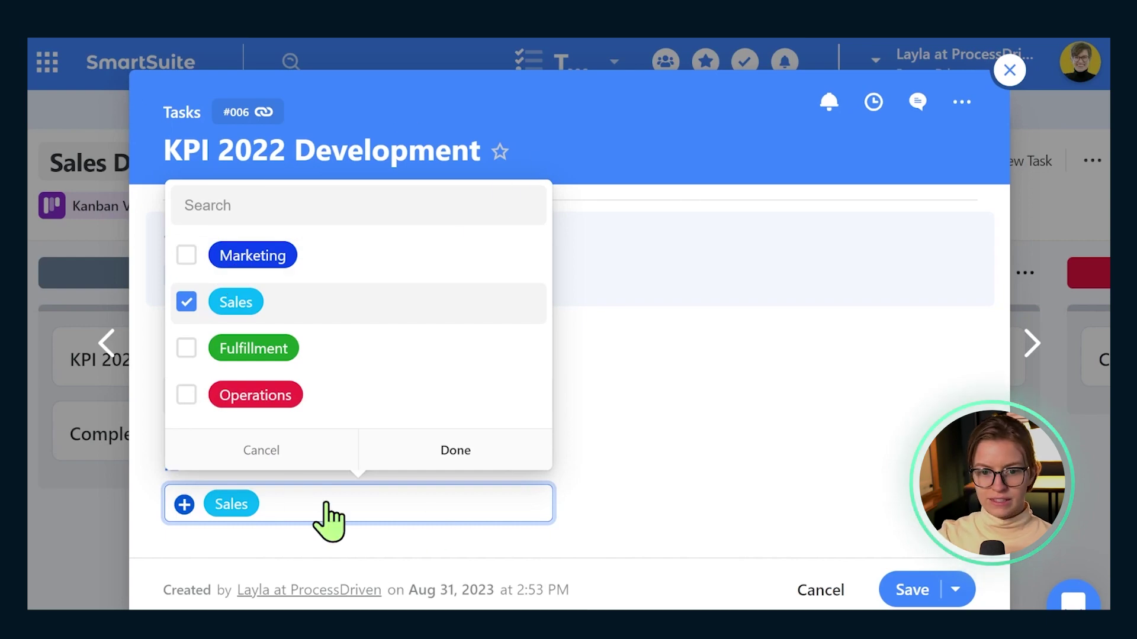
click(770, 470)
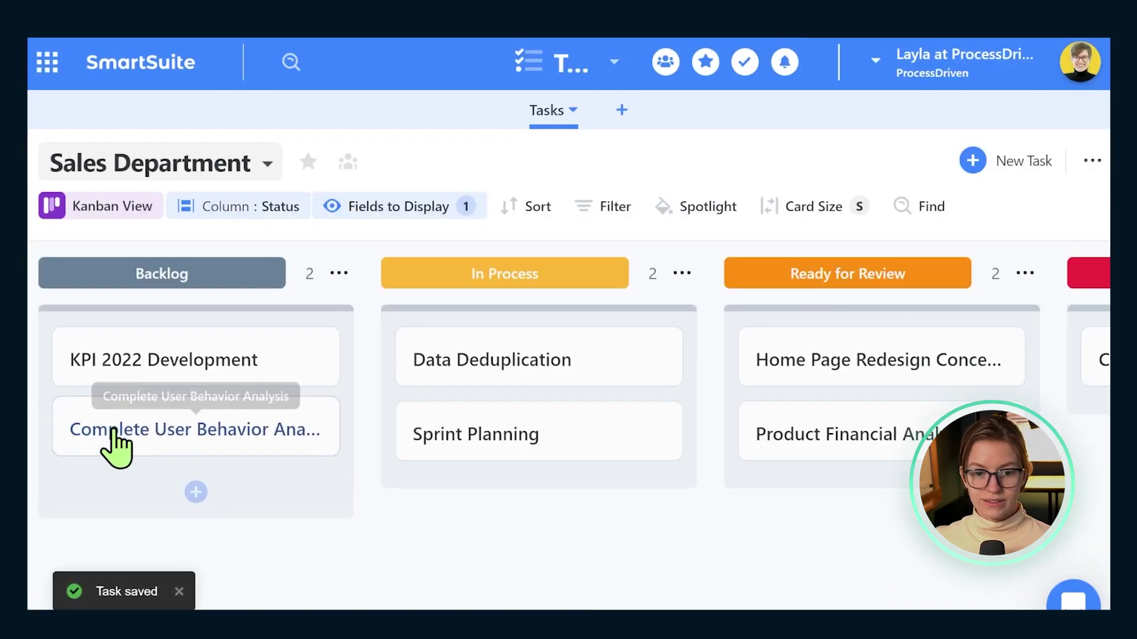
Set Department to Operations for the Data Deduplication task and to Fulfillment for the Product Financial Analysis task, saving both
click(490, 355)
scroll(348, 375, down, 10)
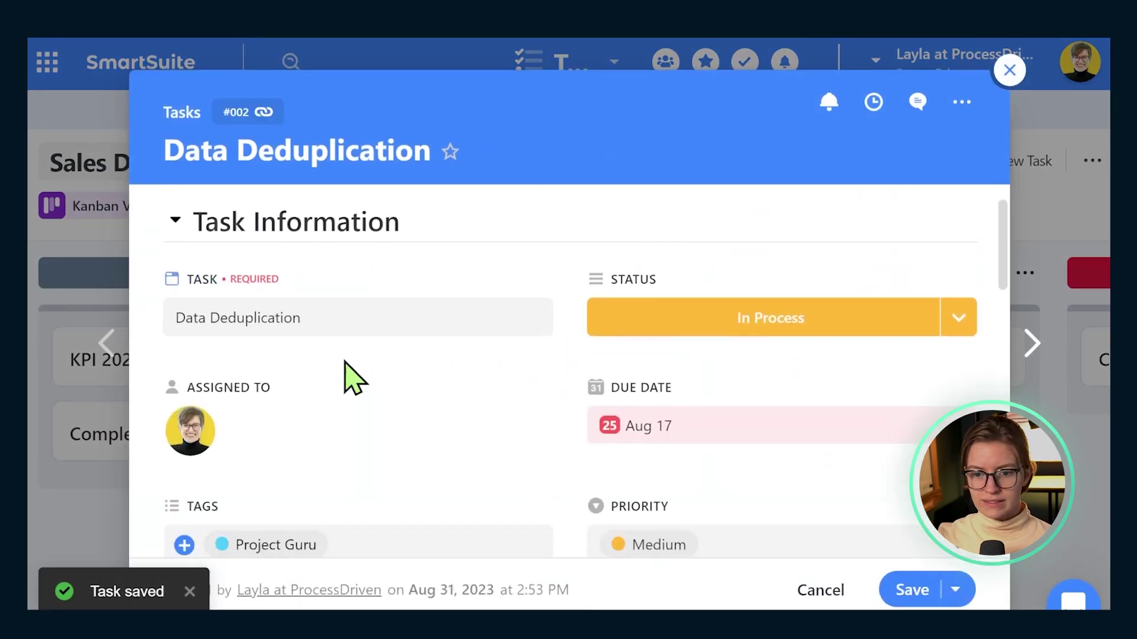
click(273, 533)
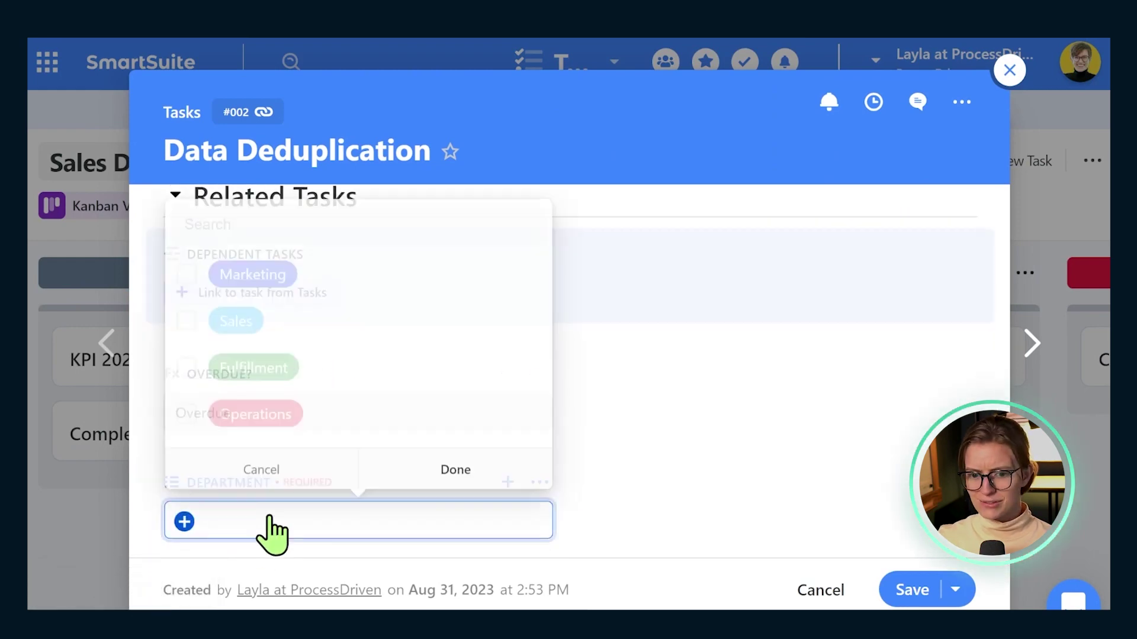
click(287, 422)
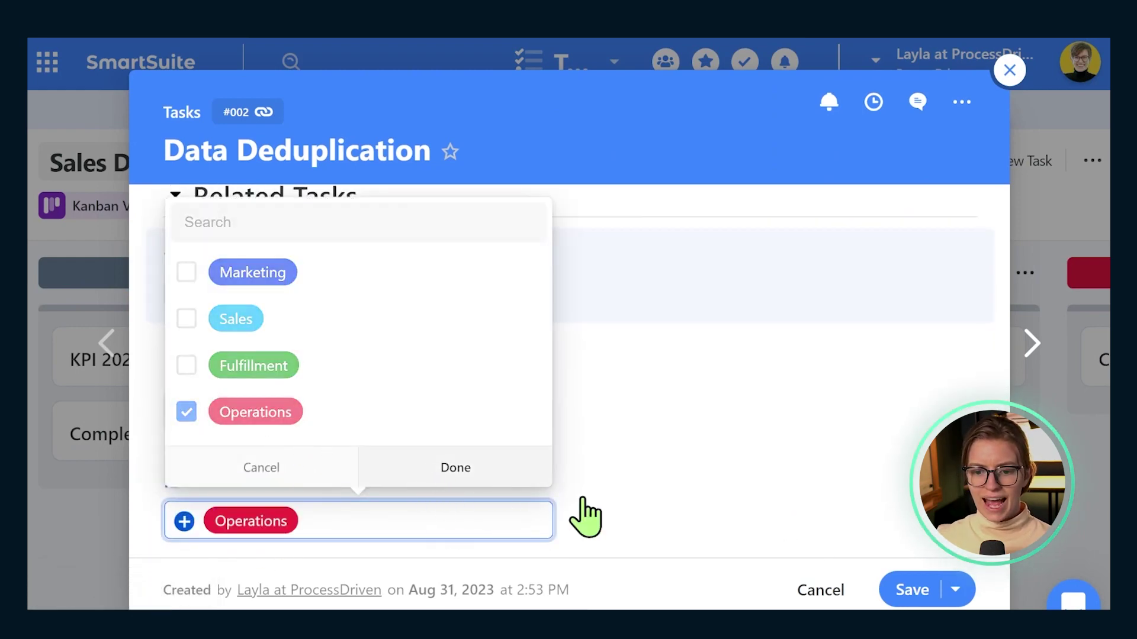
click(583, 515)
click(921, 591)
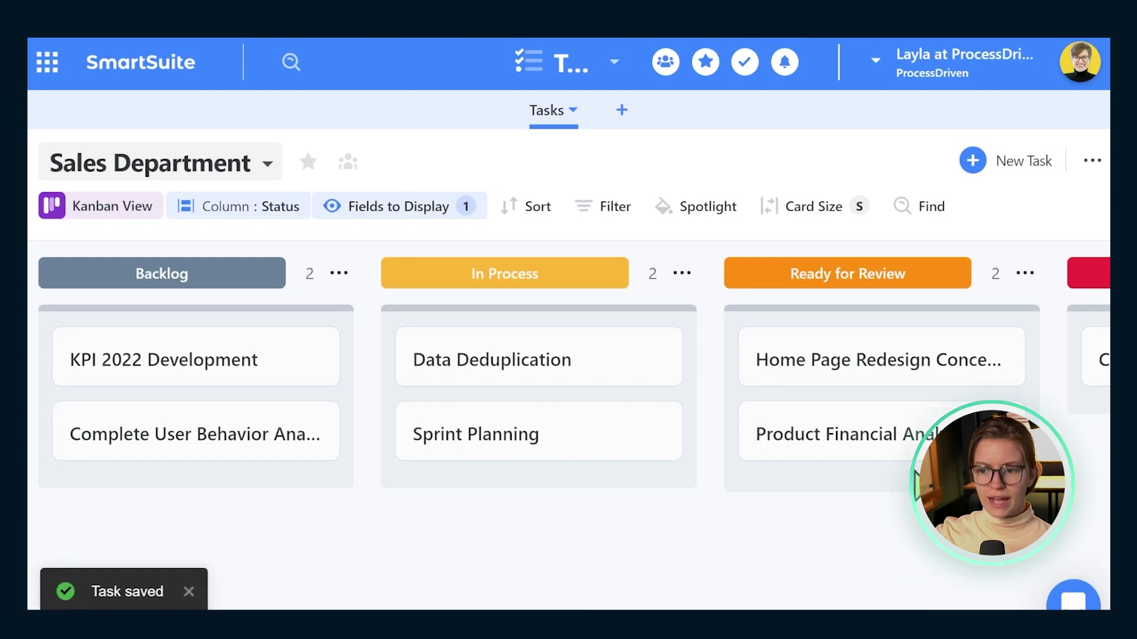
click(907, 436)
key(Escape)
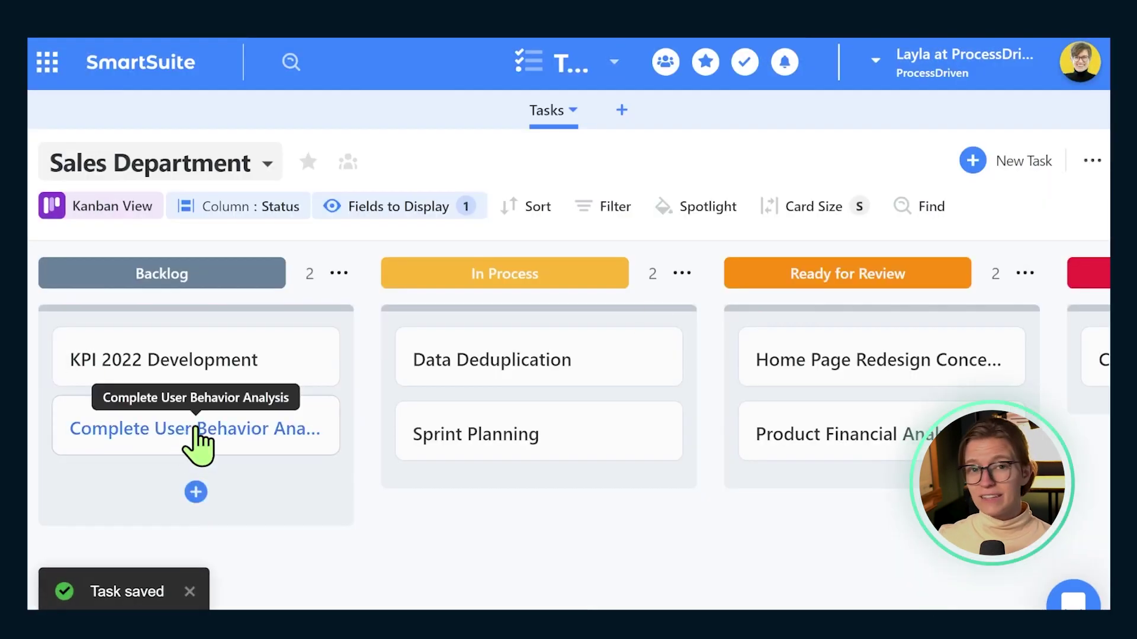
Add the Department field to the fields displayed on the Sales Department Kanban cards
click(366, 209)
scroll(382, 237, down, 1)
scroll(382, 236, down, 1)
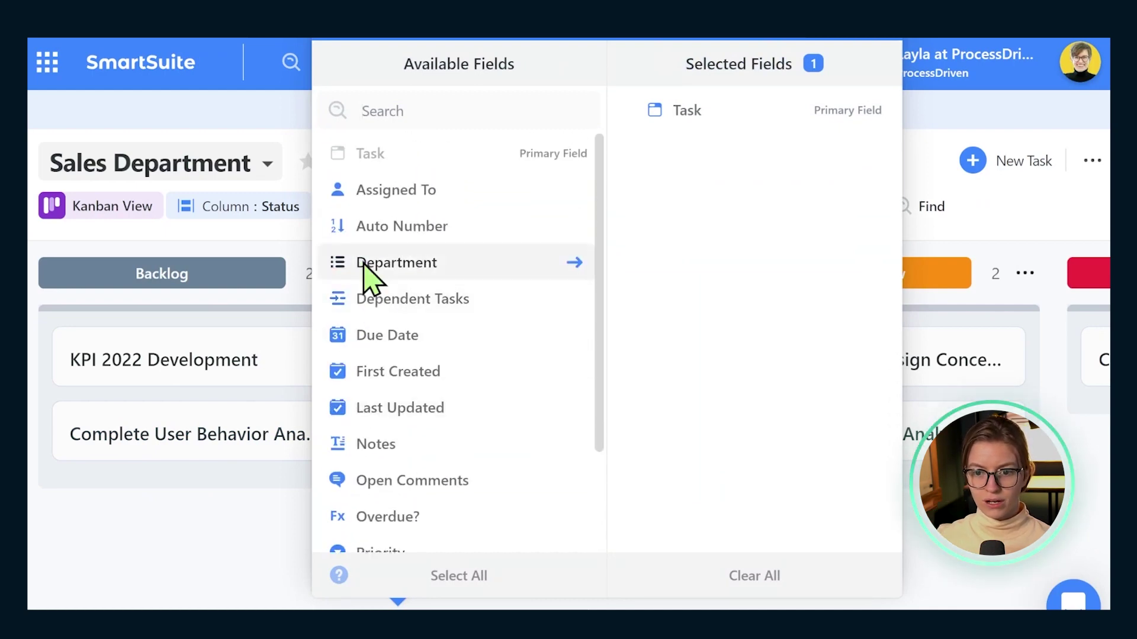
click(366, 263)
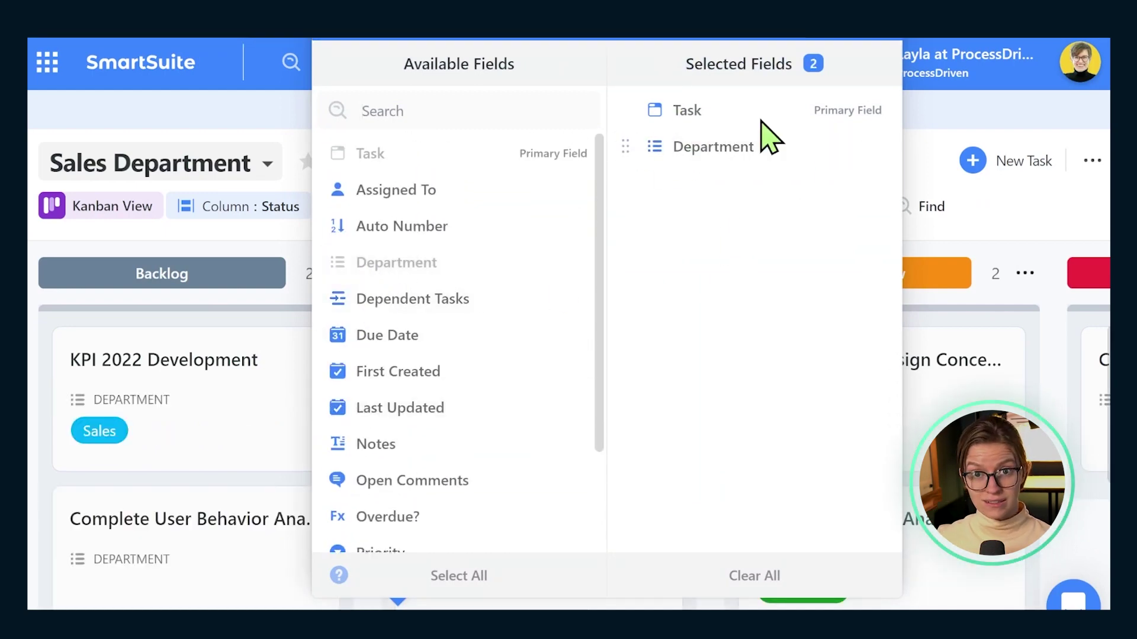
click(1037, 467)
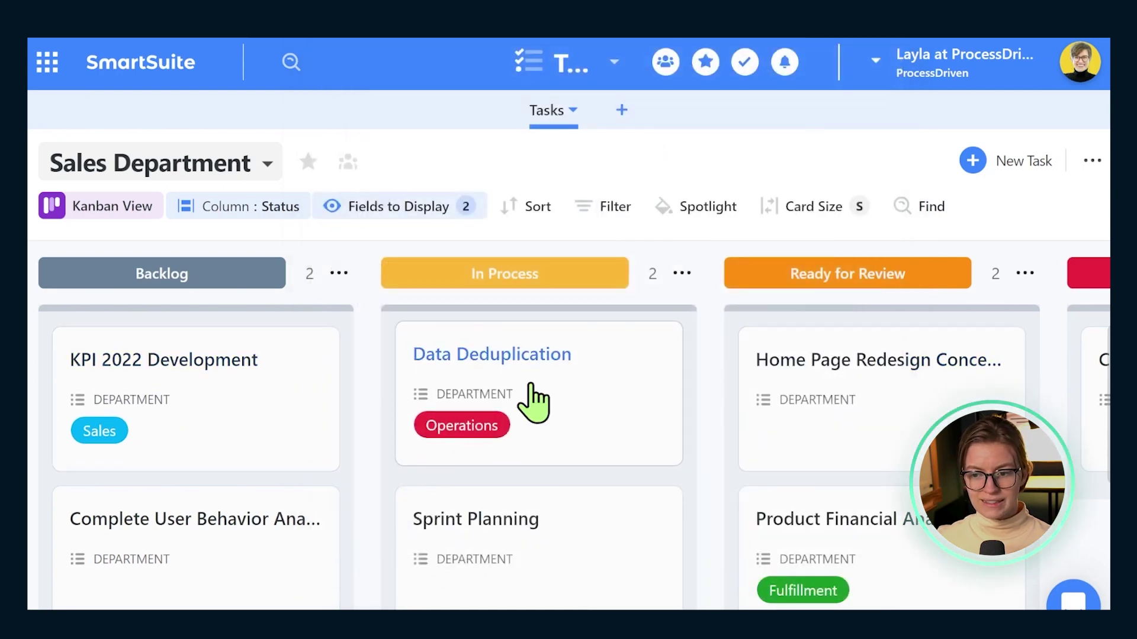
Set the Complete User Behavior Analysis task's Department to Sales and save the task
click(291, 561)
click(239, 418)
click(249, 449)
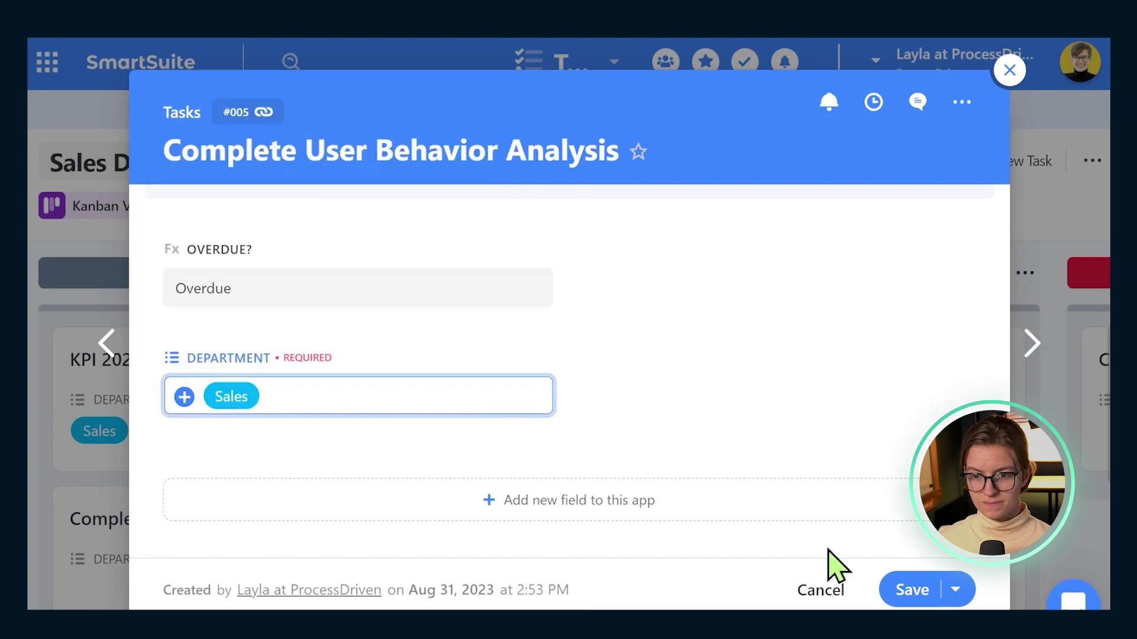
click(909, 588)
Set the Sprint Planning task's Department to Marketing and save the task
click(489, 589)
click(183, 396)
click(255, 147)
click(912, 590)
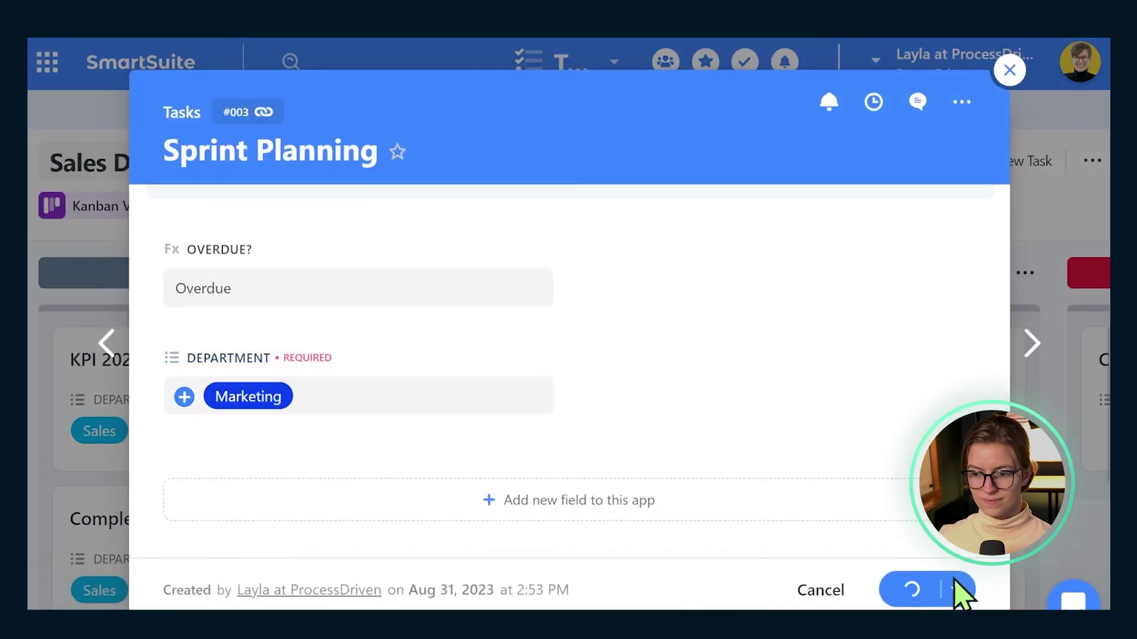
Set Department to Marketing for the Home Page Redesign task and to Fulfillment for the Create Product Strategy task, saving both
click(184, 396)
click(253, 147)
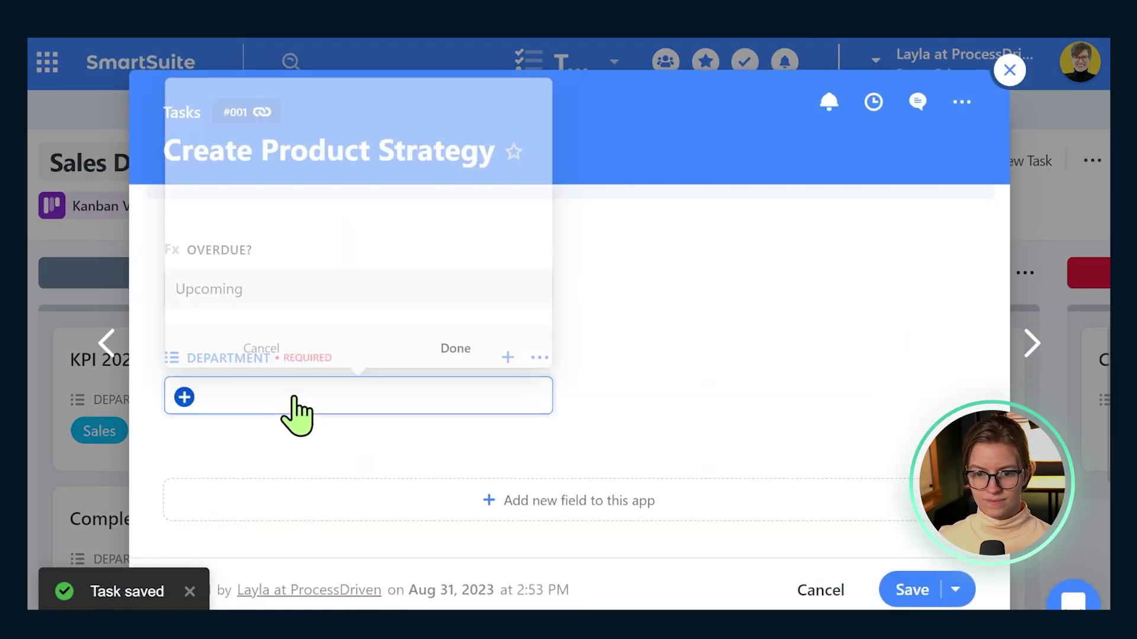
click(912, 590)
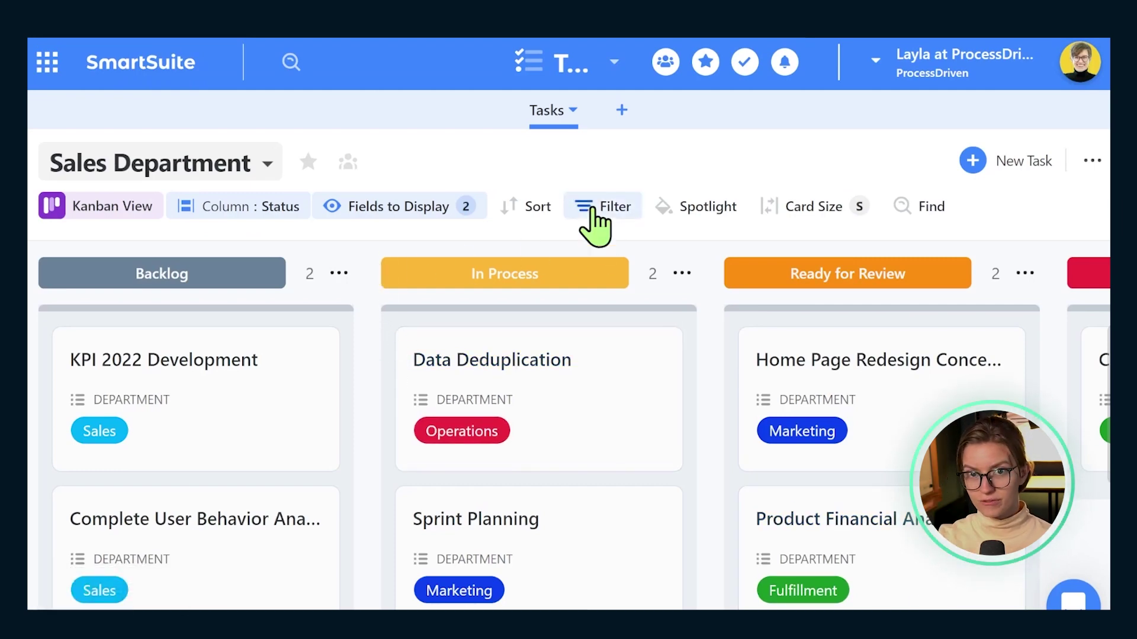
Filter the Sales Department view to tasks whose Department has any of Sales
click(594, 226)
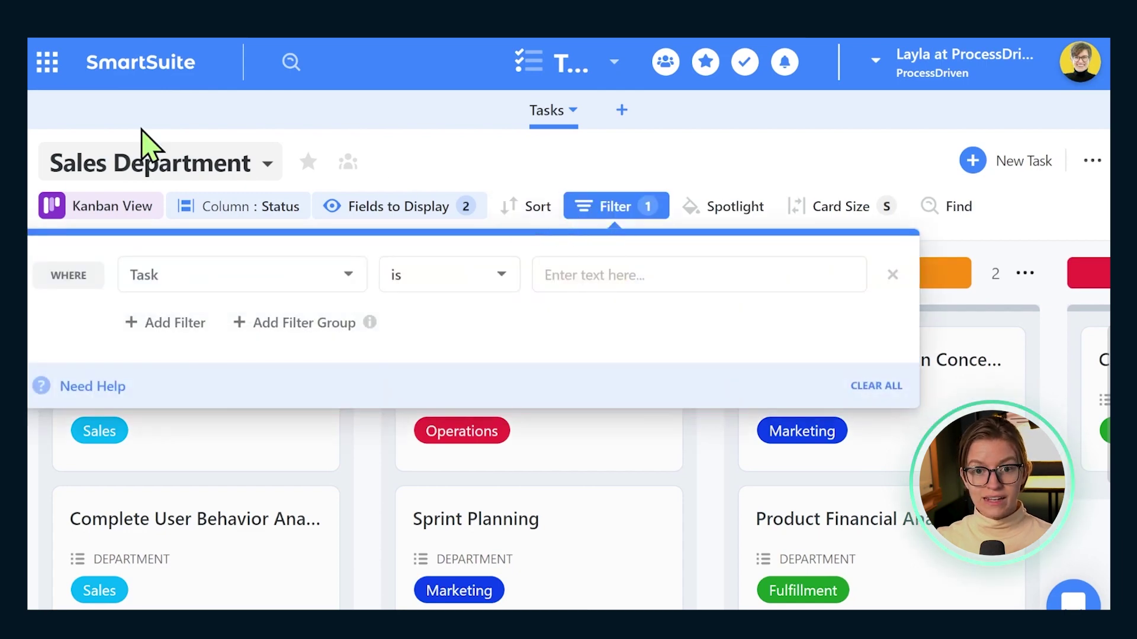
click(195, 277)
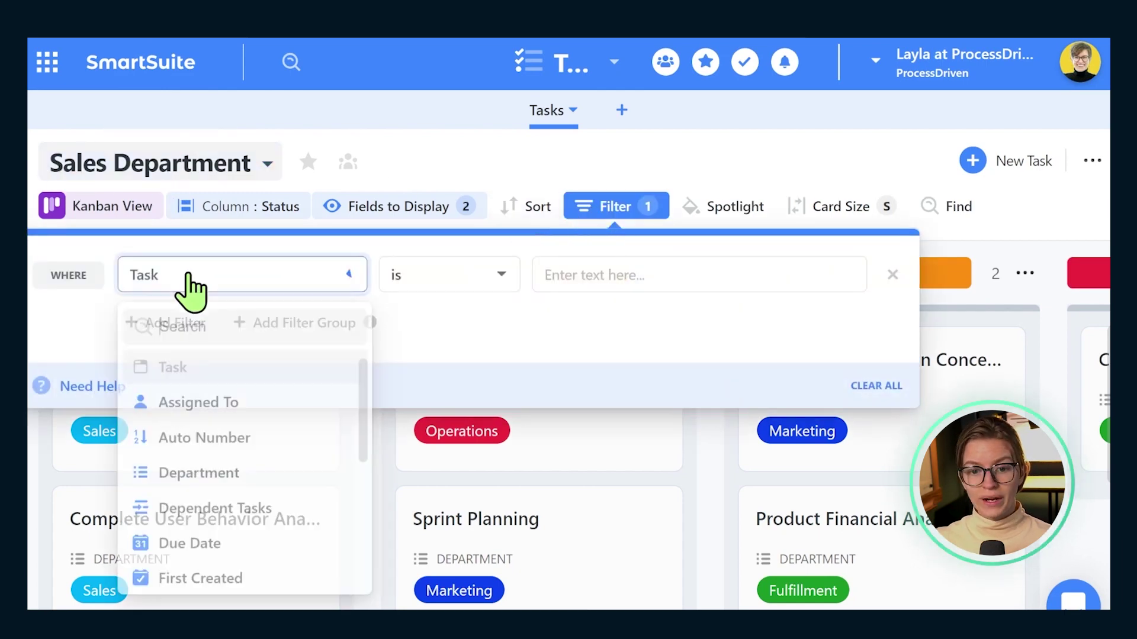
click(270, 469)
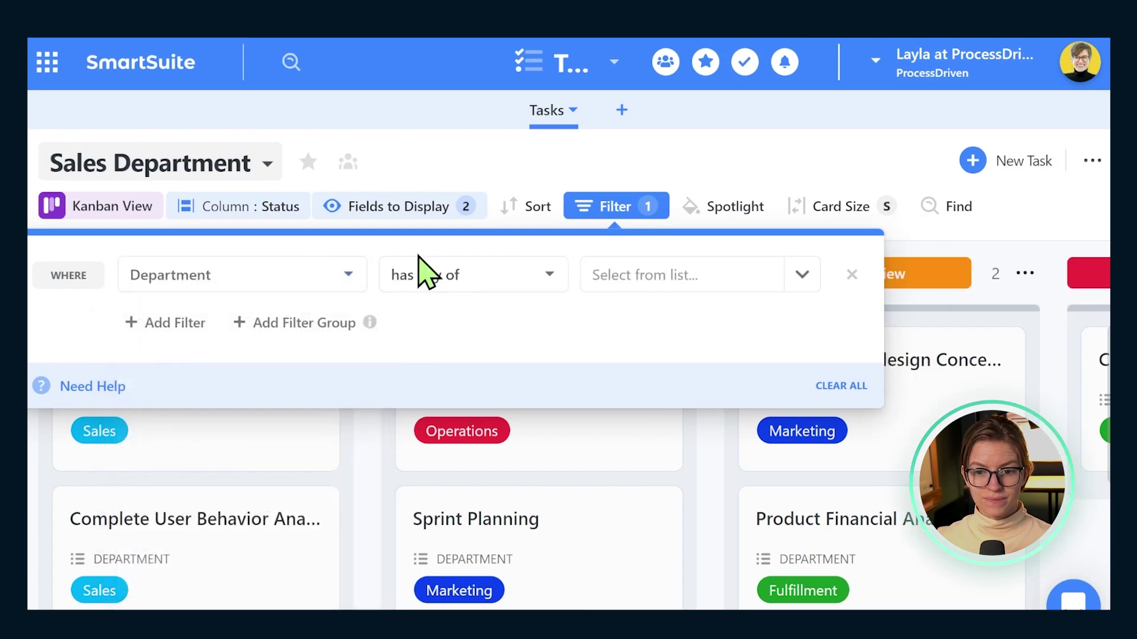
click(450, 278)
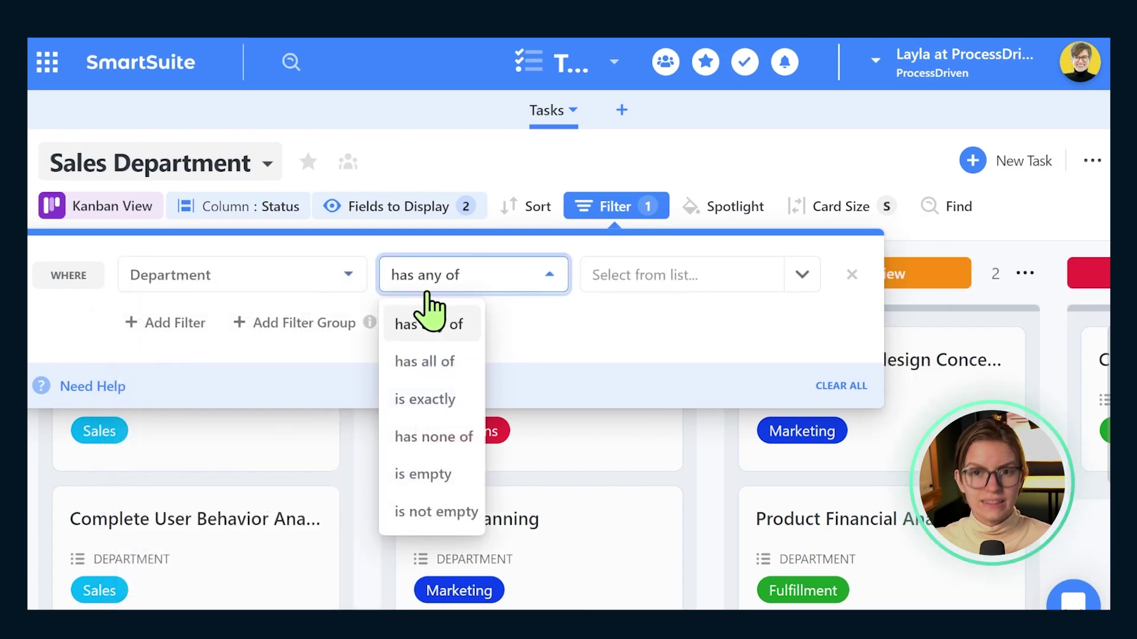
click(621, 302)
click(615, 379)
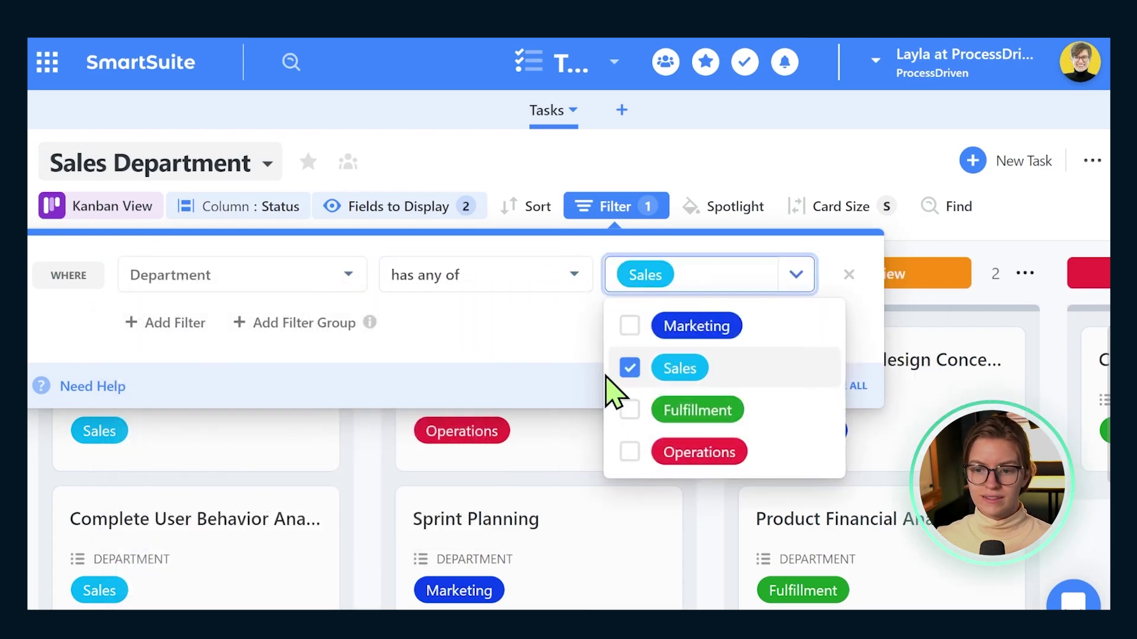
click(530, 337)
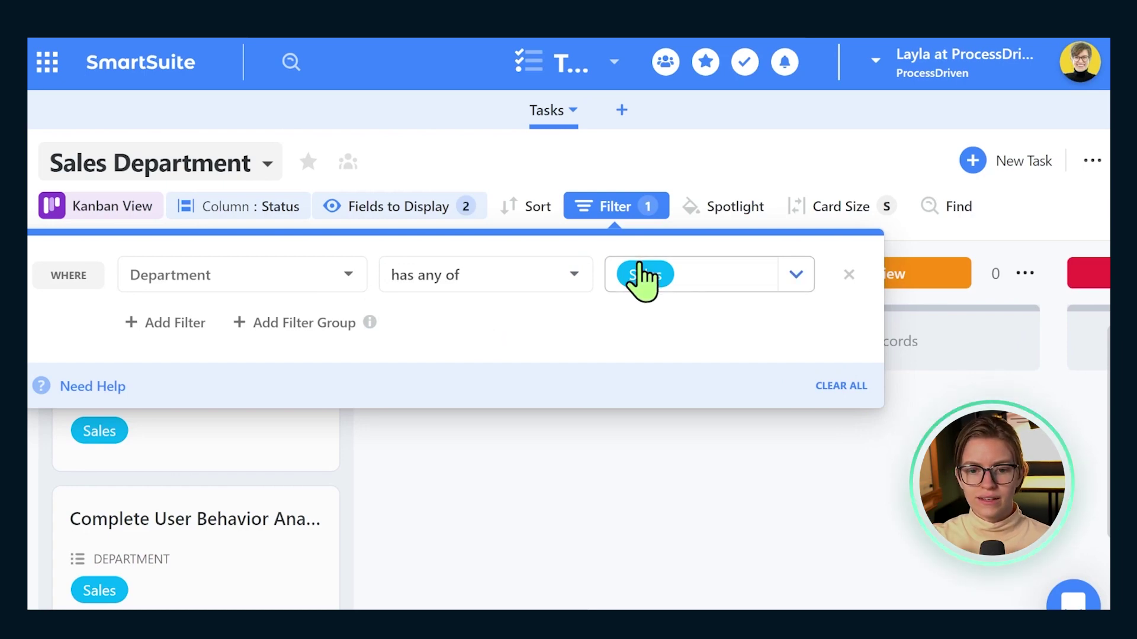
click(583, 509)
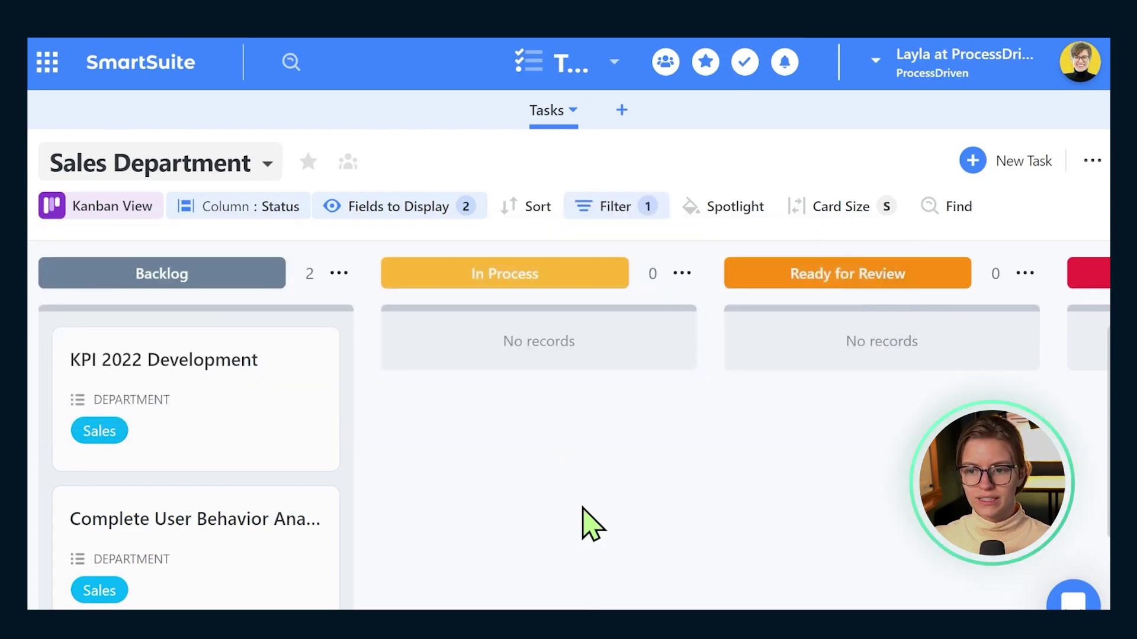
click(631, 220)
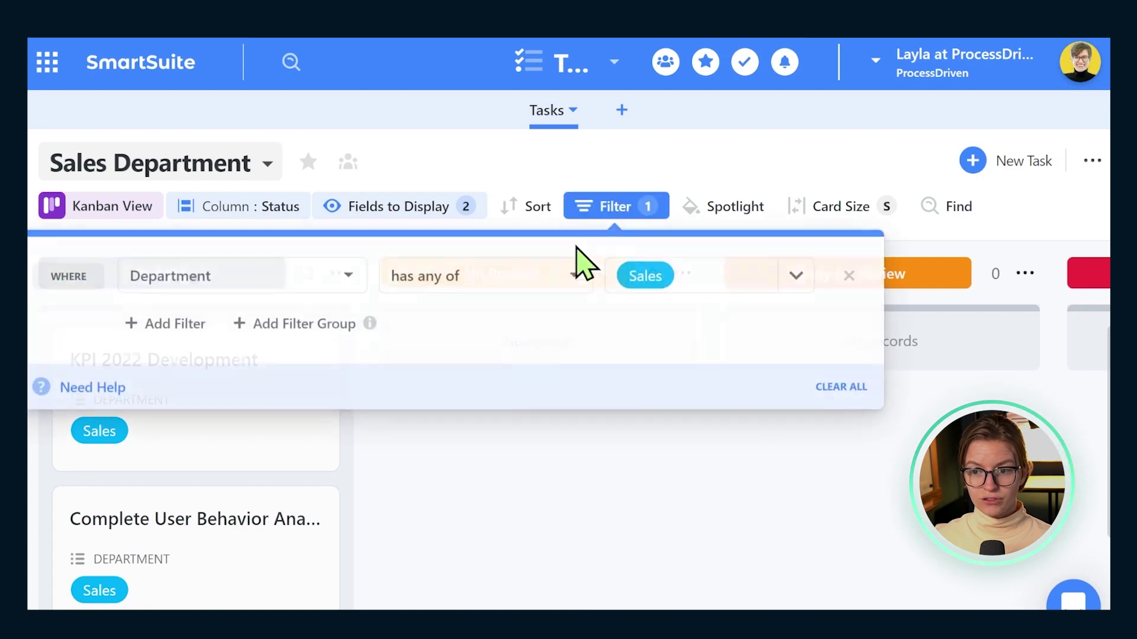
click(241, 424)
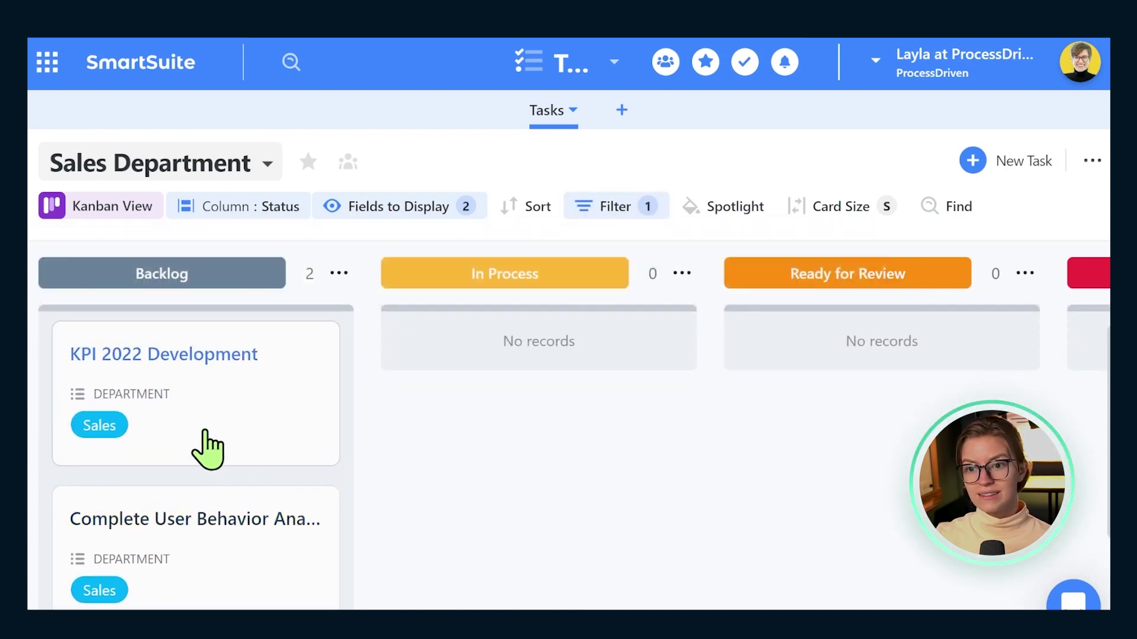
Replace the Department field on the Kanban cards with the Assigned To and Due Date fields
click(373, 214)
scroll(541, 269, down, 1)
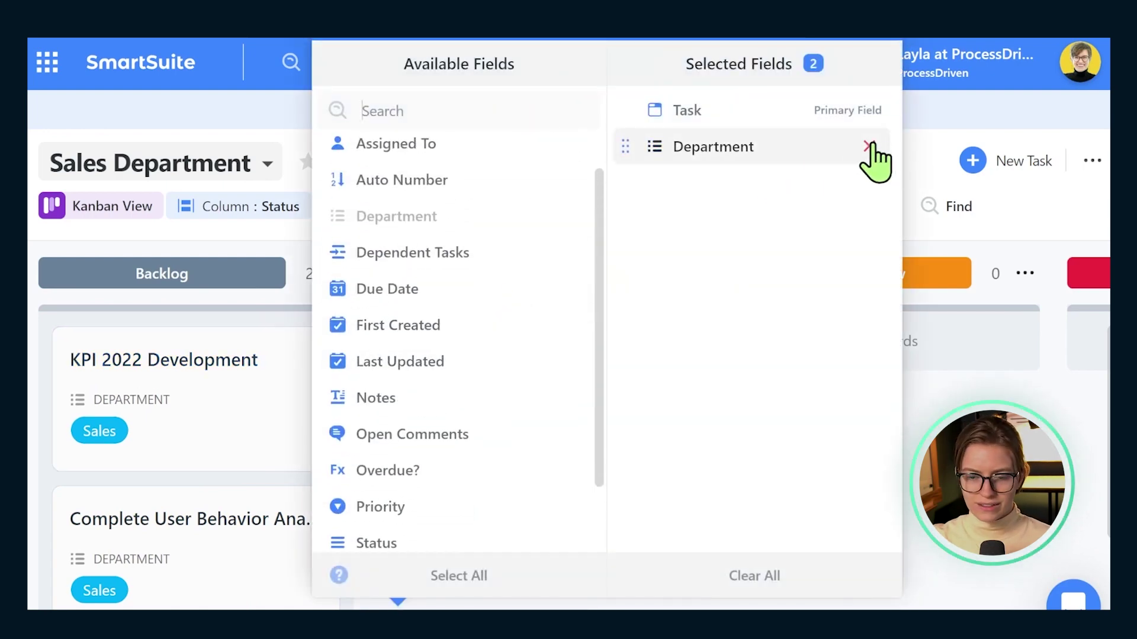
click(868, 147)
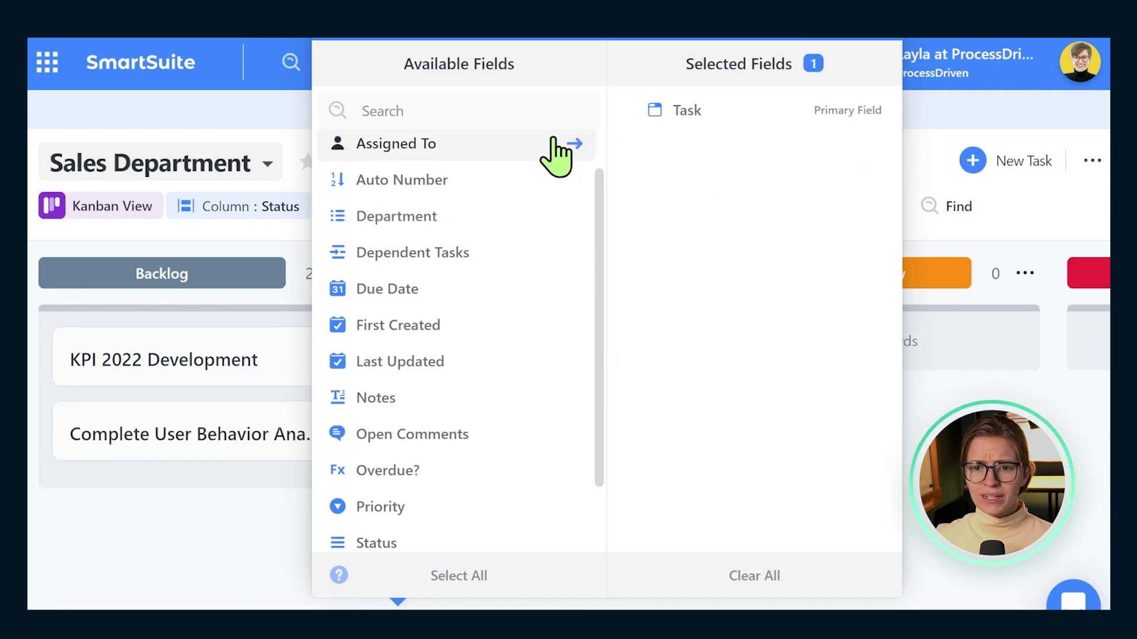
click(556, 147)
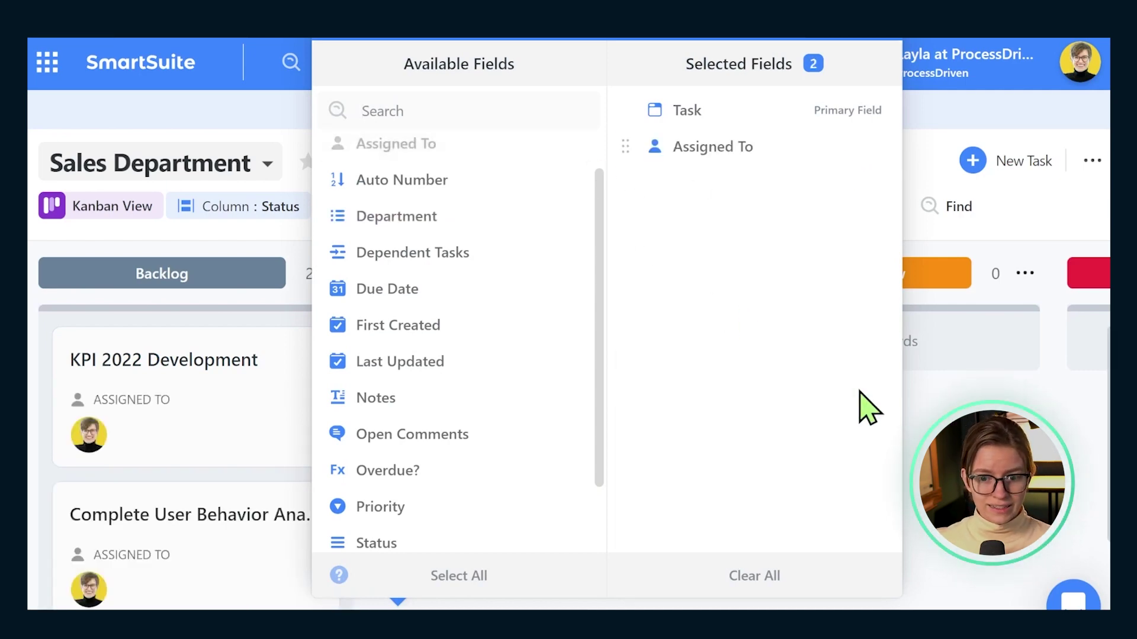
click(396, 291)
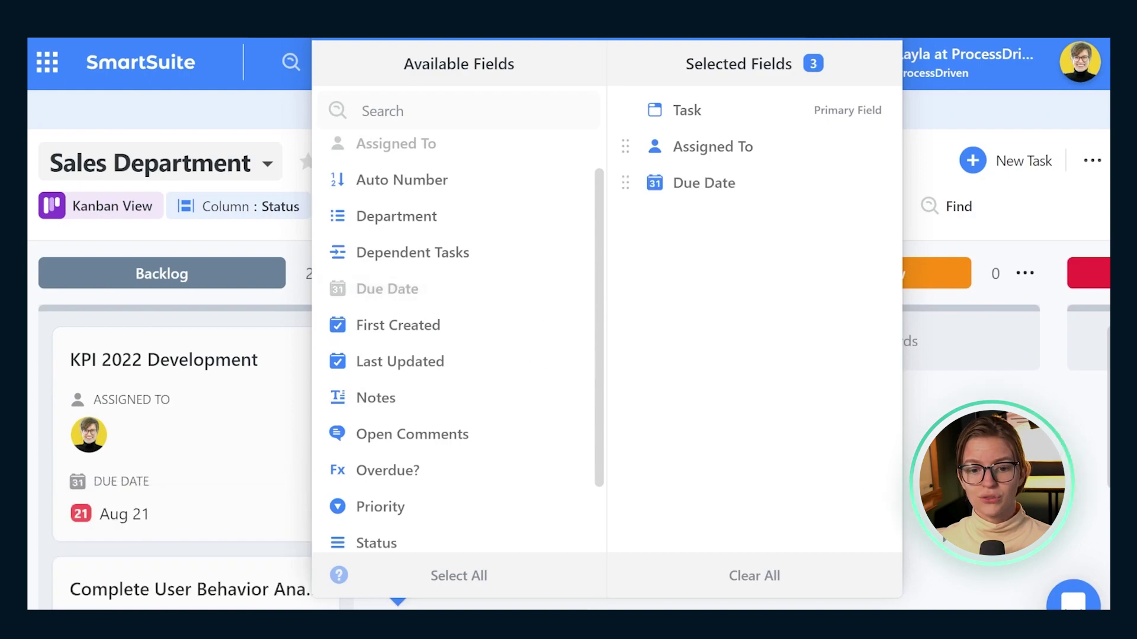
key(Escape)
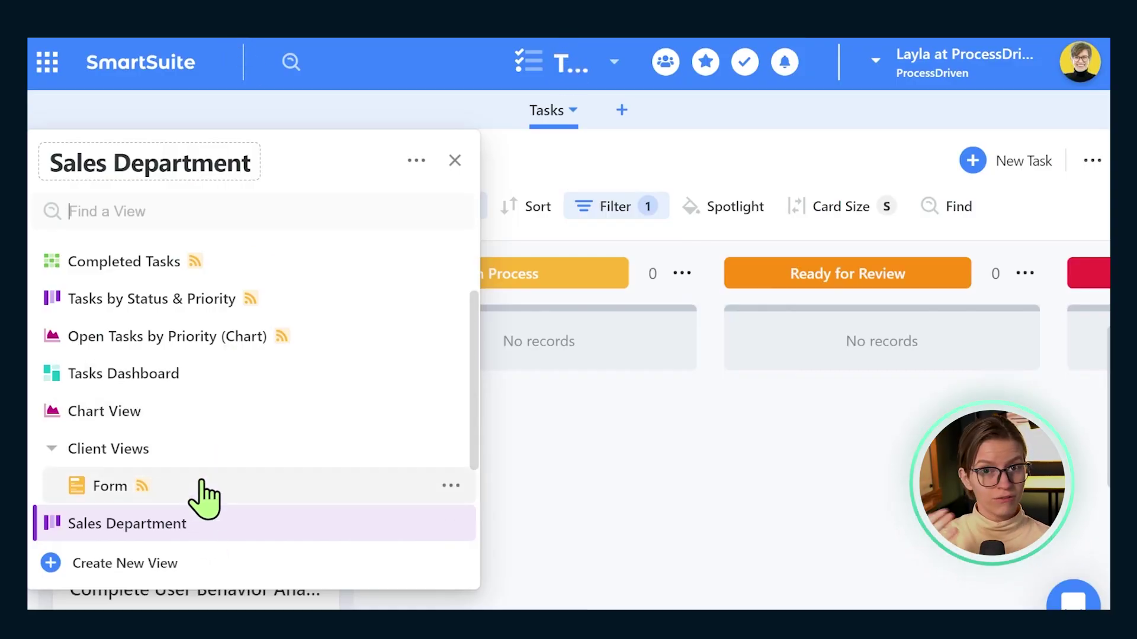
Create a new public Timeline view named All Tasks at Risk
scroll(231, 469, up, 1)
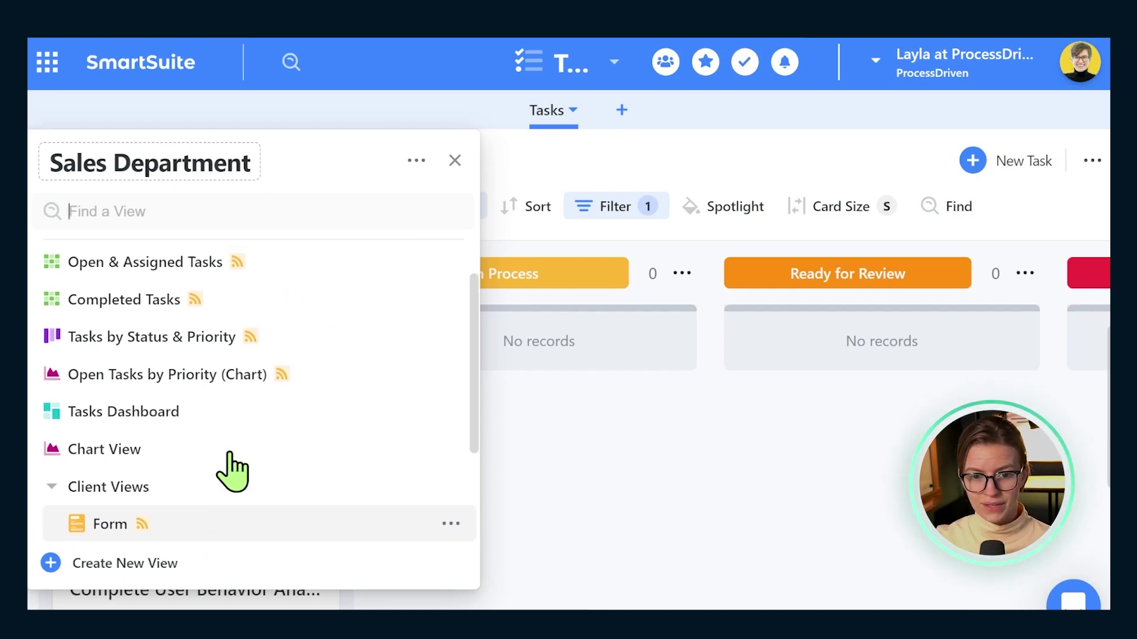
scroll(309, 452, down, 3)
scroll(309, 452, up, 3)
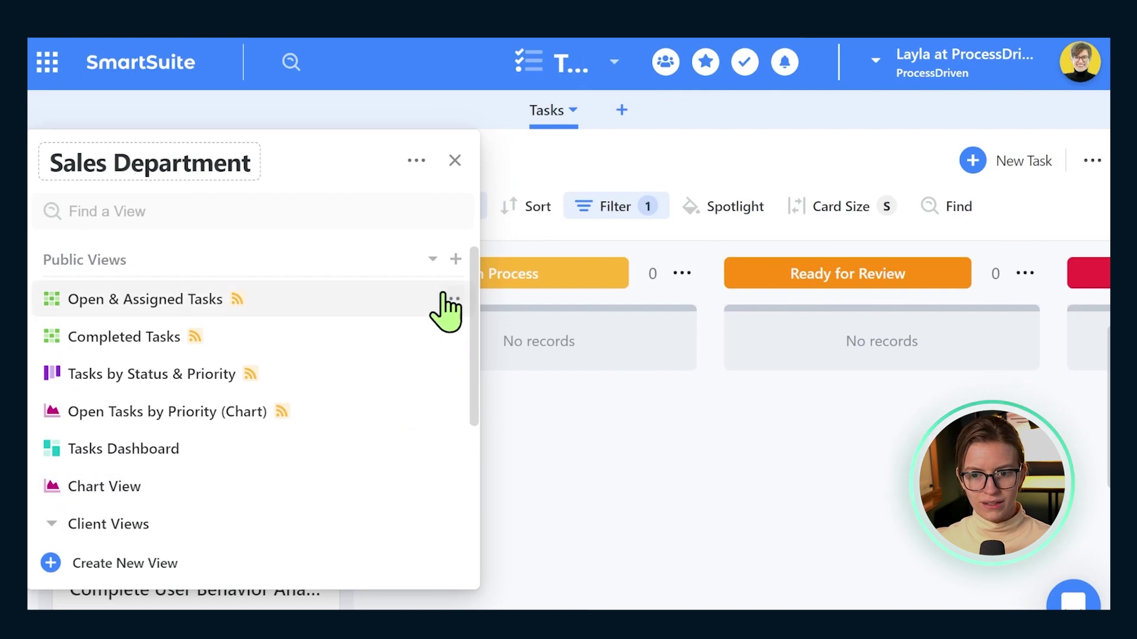
click(456, 260)
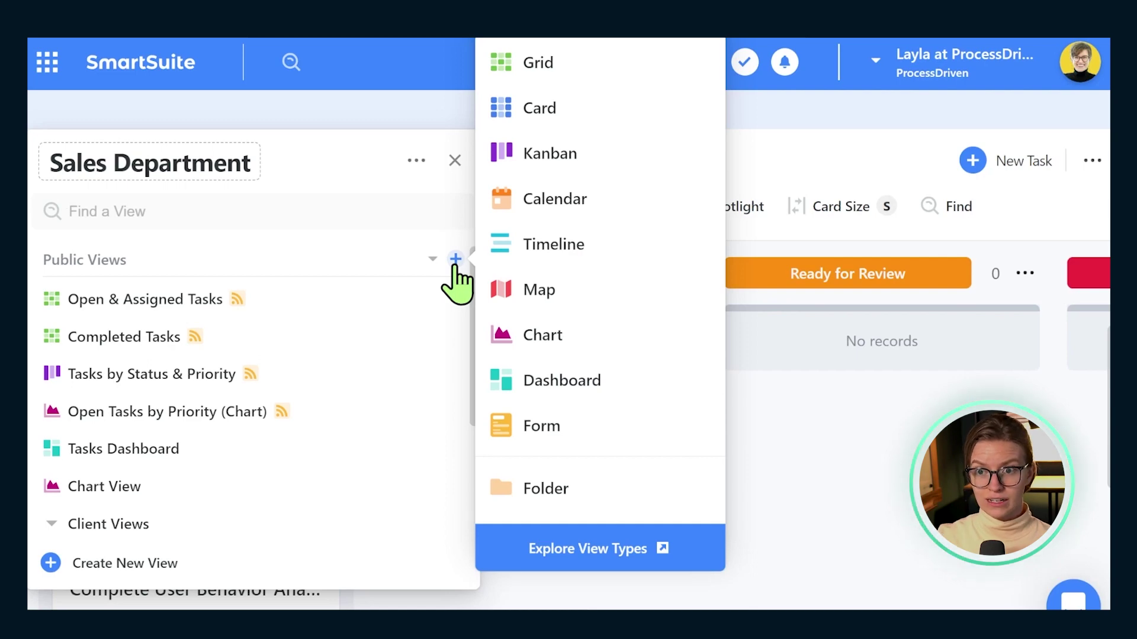
click(414, 267)
click(455, 259)
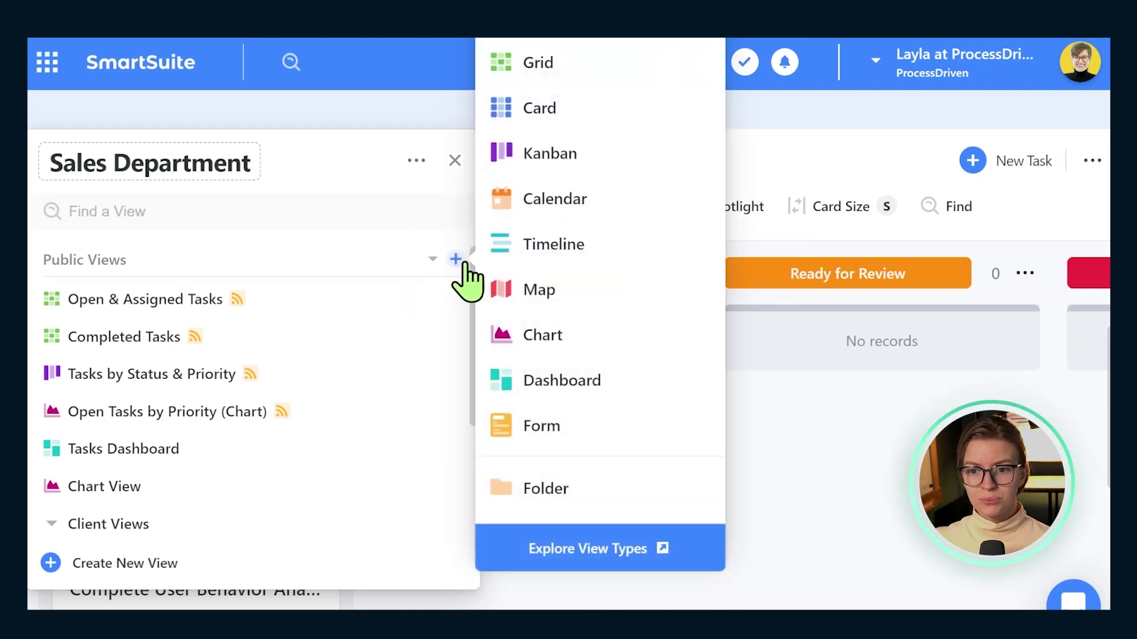
click(503, 246)
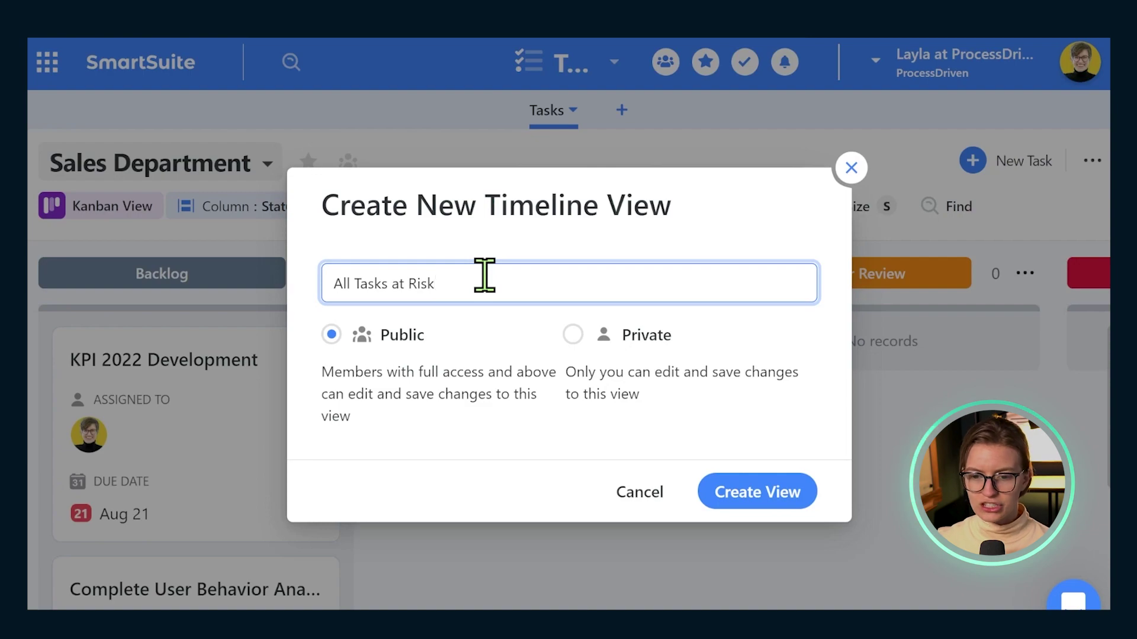
click(734, 500)
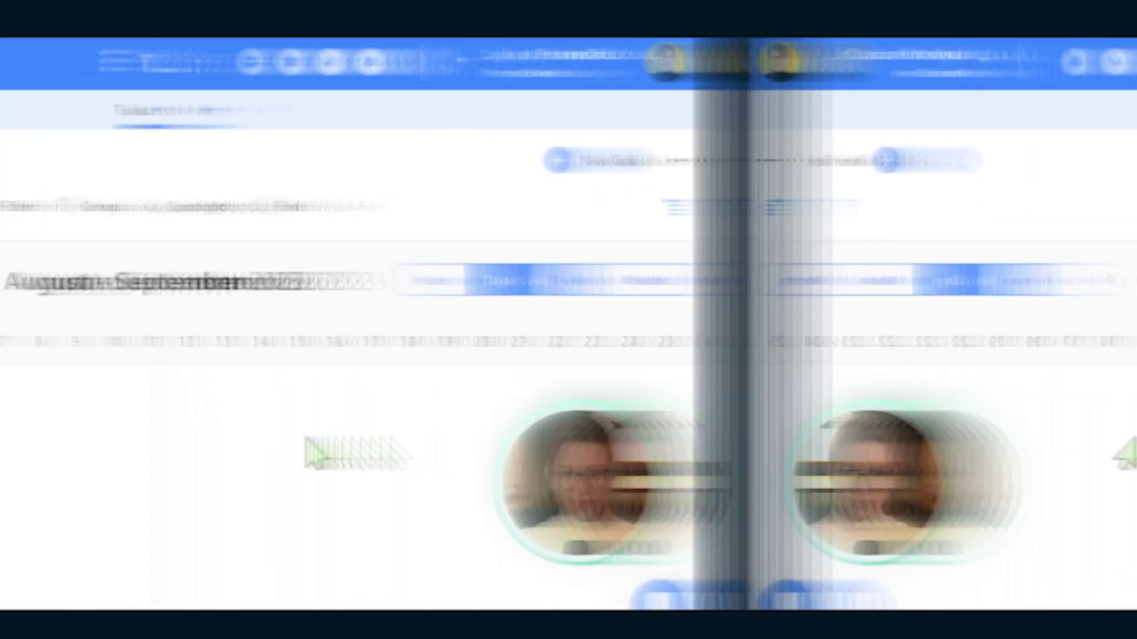